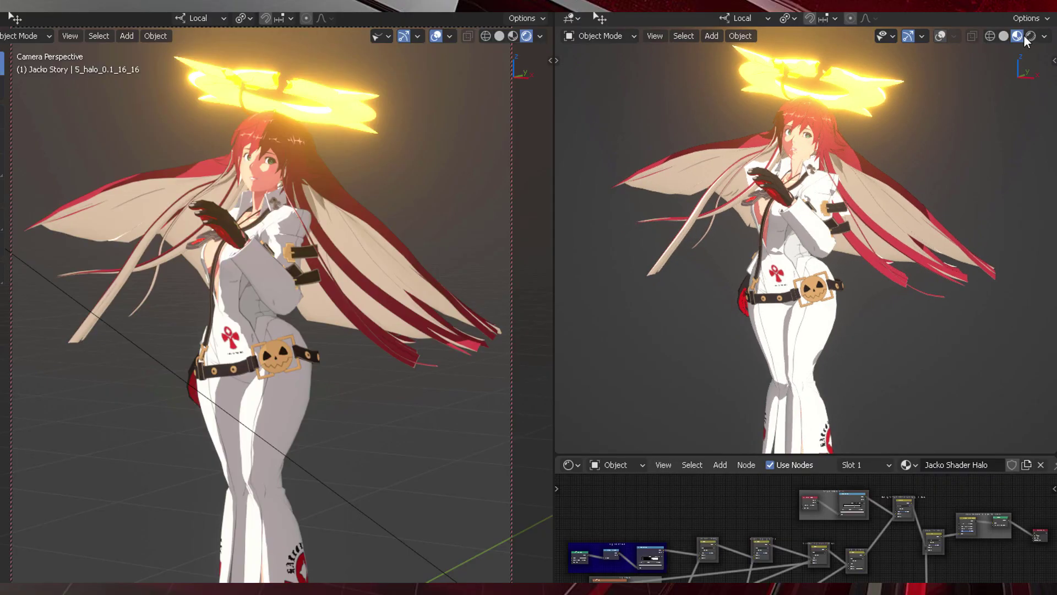
Step: Switch the second viewport to rendered shading and make armatures visible in the camera viewport
left_click(1030, 37)
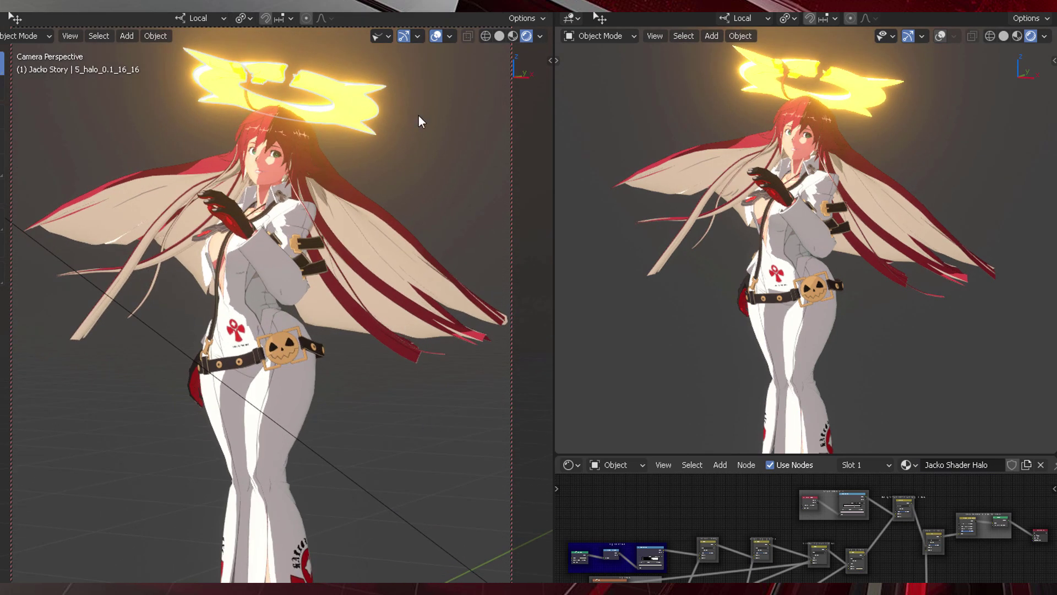
left_click(389, 34)
left_click(410, 205)
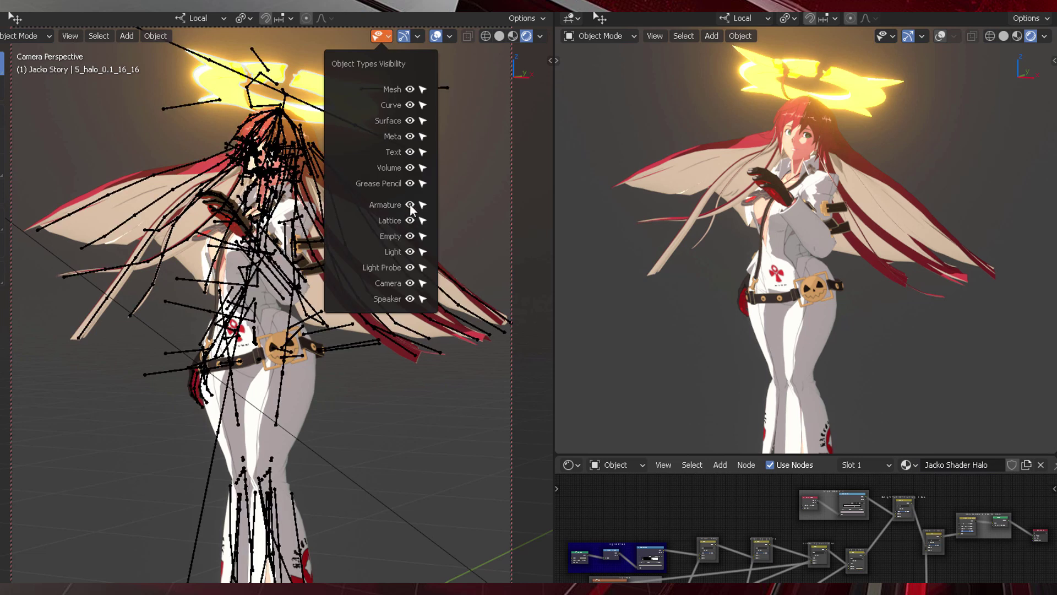
Step: Put the character's armature into Pose Mode and rotate its left thigh bone
left_click(355, 406)
key("ctrl+Tab")
left_click(348, 488)
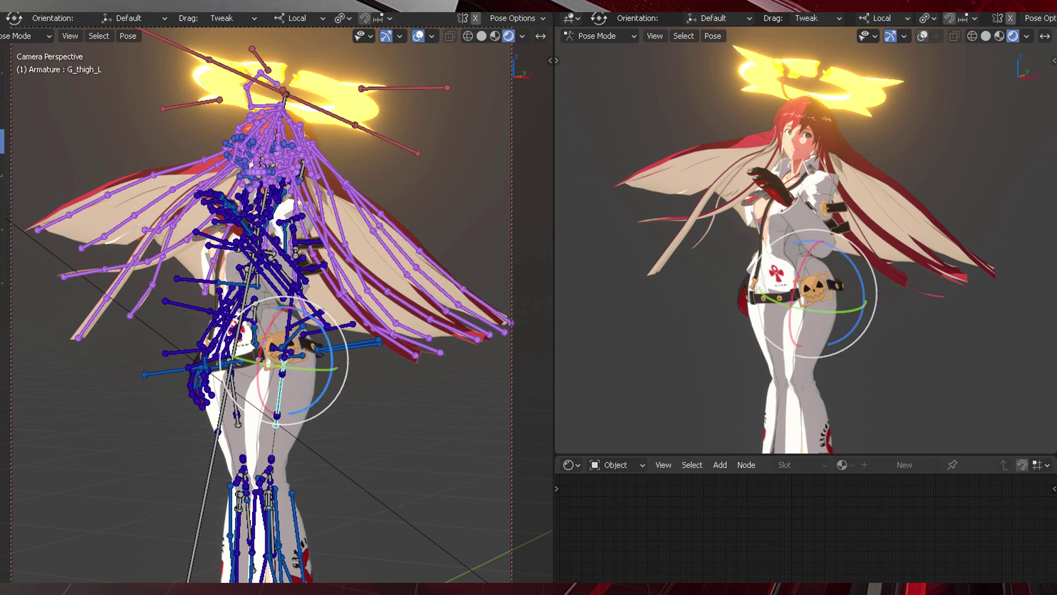
left_click_drag(328, 341, 314, 319)
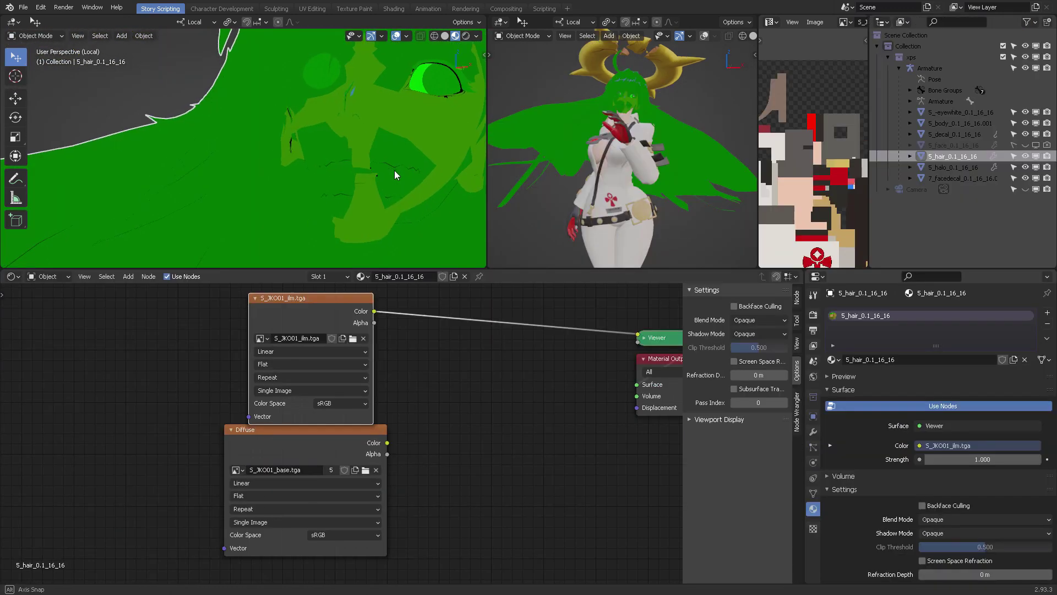
Step: Hide the viewport overlays and compare the hair mesh's shading with Auto Smooth on and off
middle_click_drag(389, 154, 242, 144)
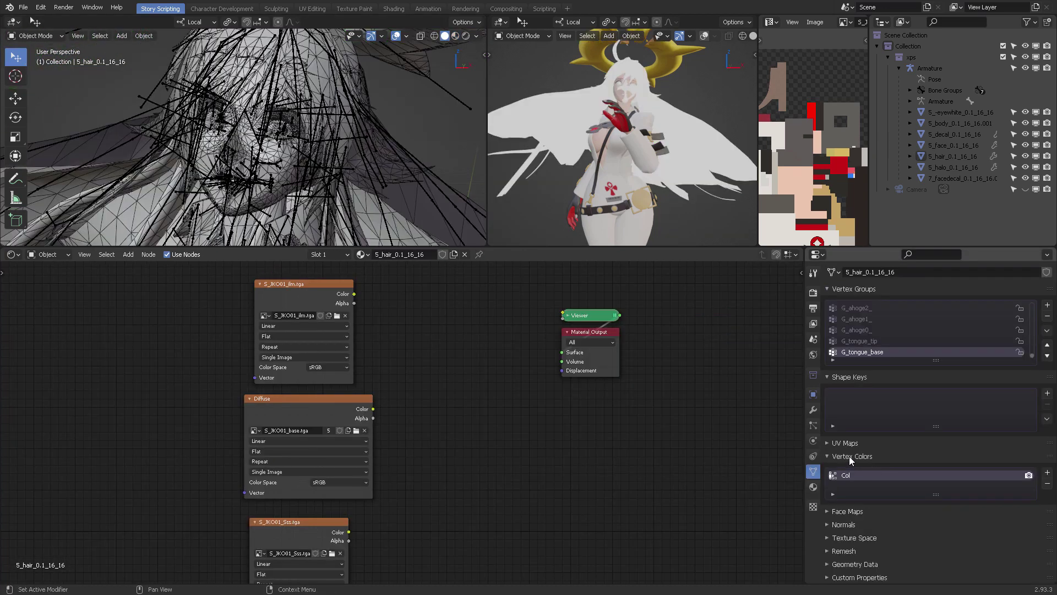
left_click(849, 457)
left_click(859, 482)
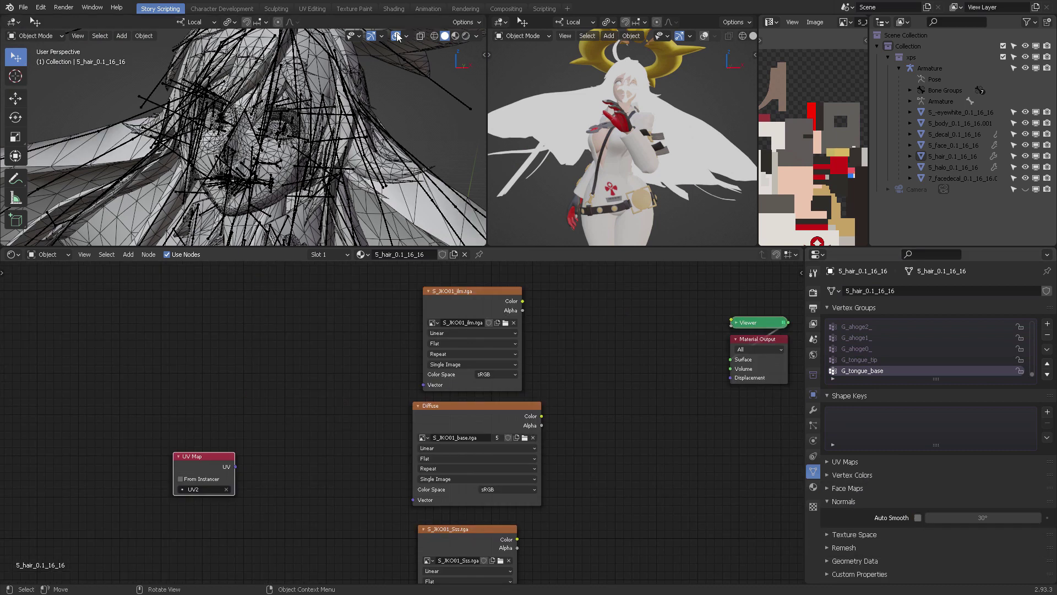
left_click(396, 35)
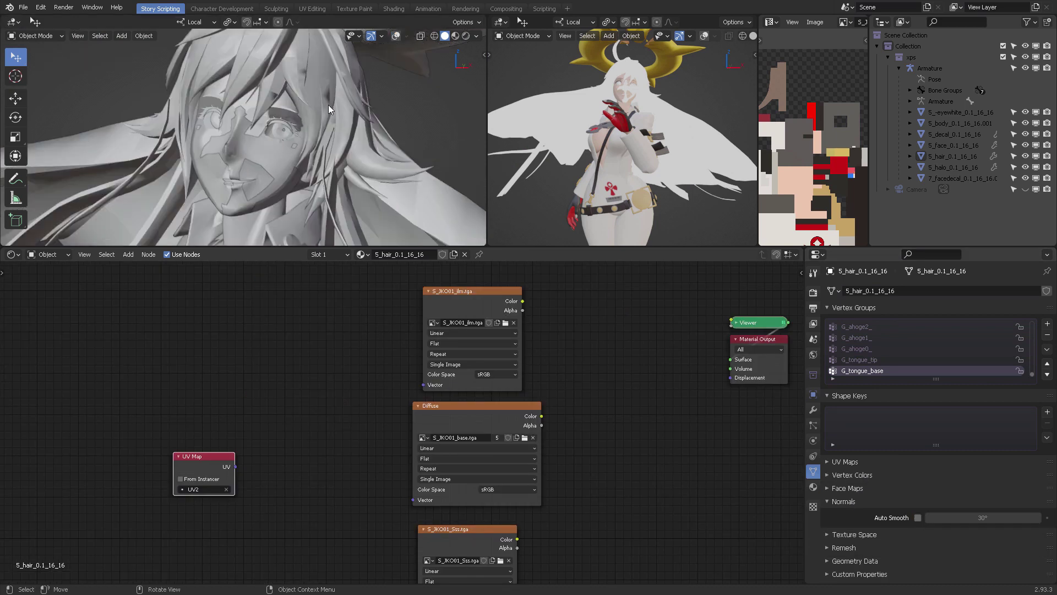
left_click(918, 517)
left_click(917, 518)
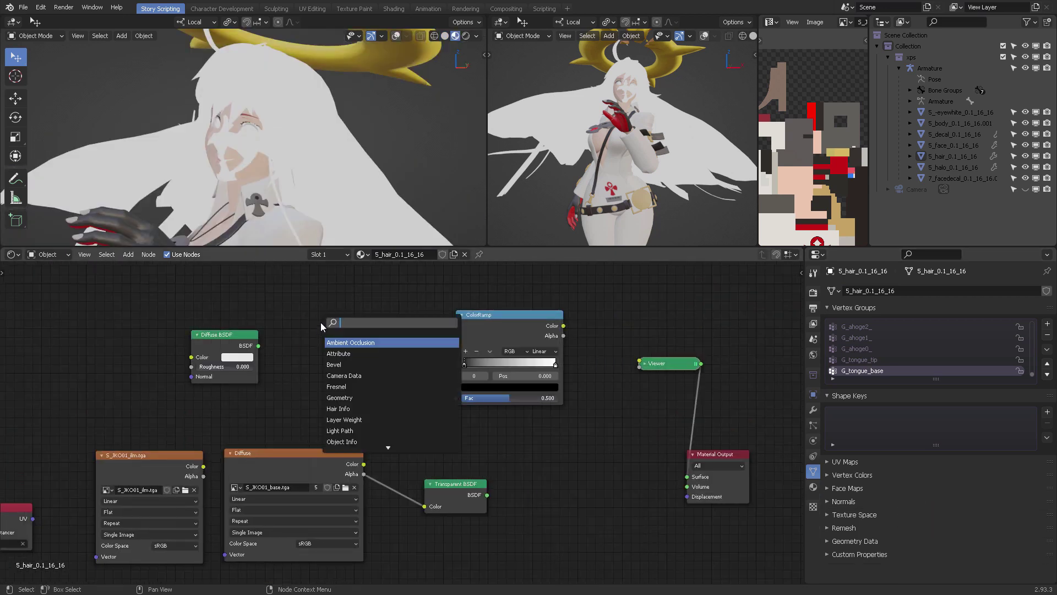
Step: Add a Shader to RGB node between the Diffuse BSDF and the ColorRamp, and move the white stop to about 0.486
left_click(321, 322)
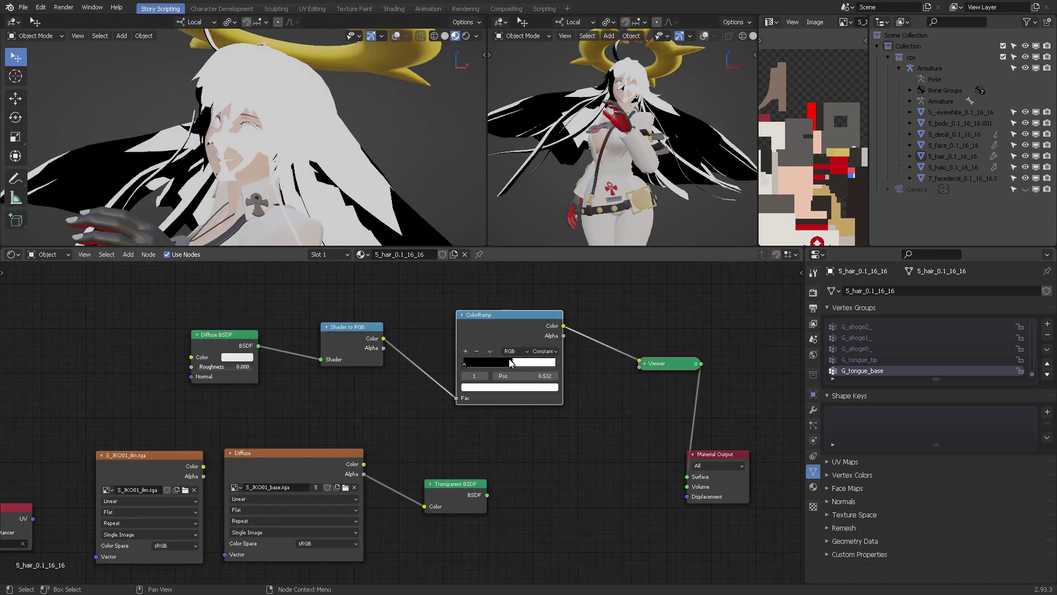
mouse_move(511, 362)
left_mouse_down()
mouse_move(522, 359)
mouse_move(500, 351)
mouse_move(509, 350)
left_mouse_up()
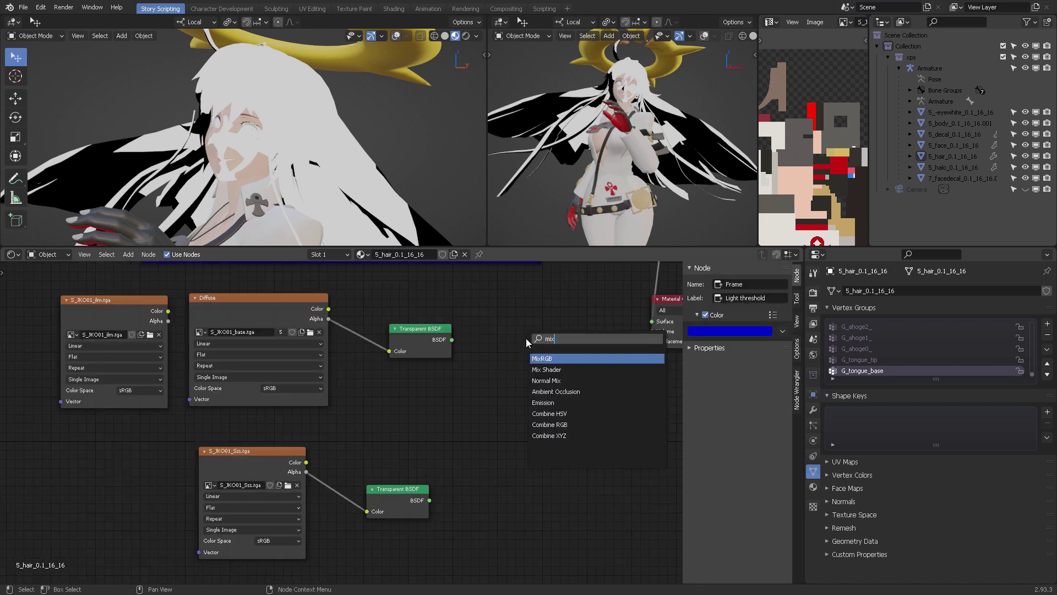
Step: Add a MixRGB node in Add mode, linking the Diffuse texture colour to Color2 and the ColorRamp to its factor
left_click(550, 385)
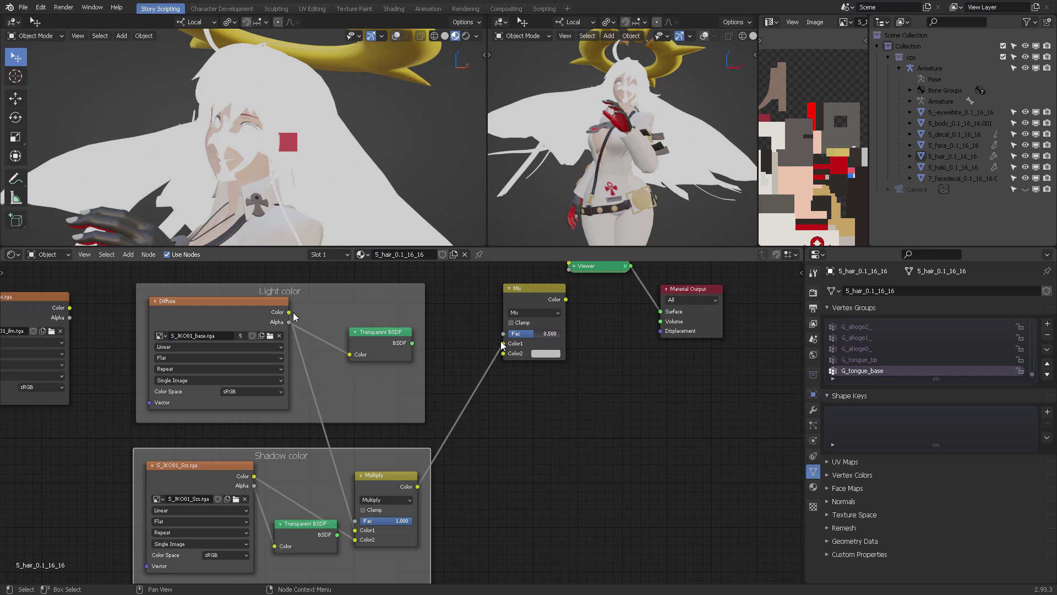
left_click_drag(502, 343, 507, 357)
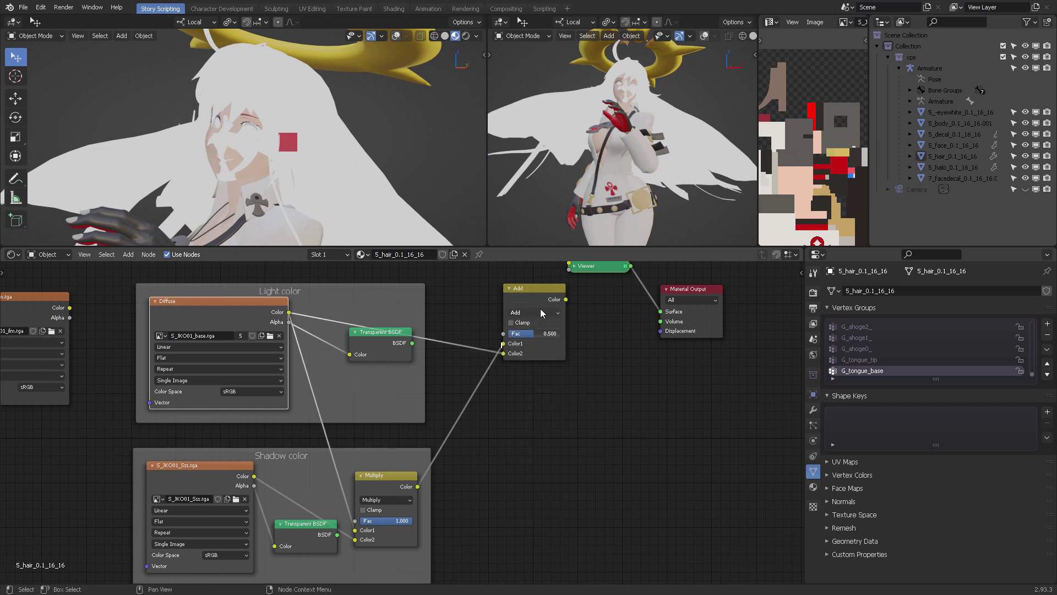
middle_click_drag(567, 373, 468, 532)
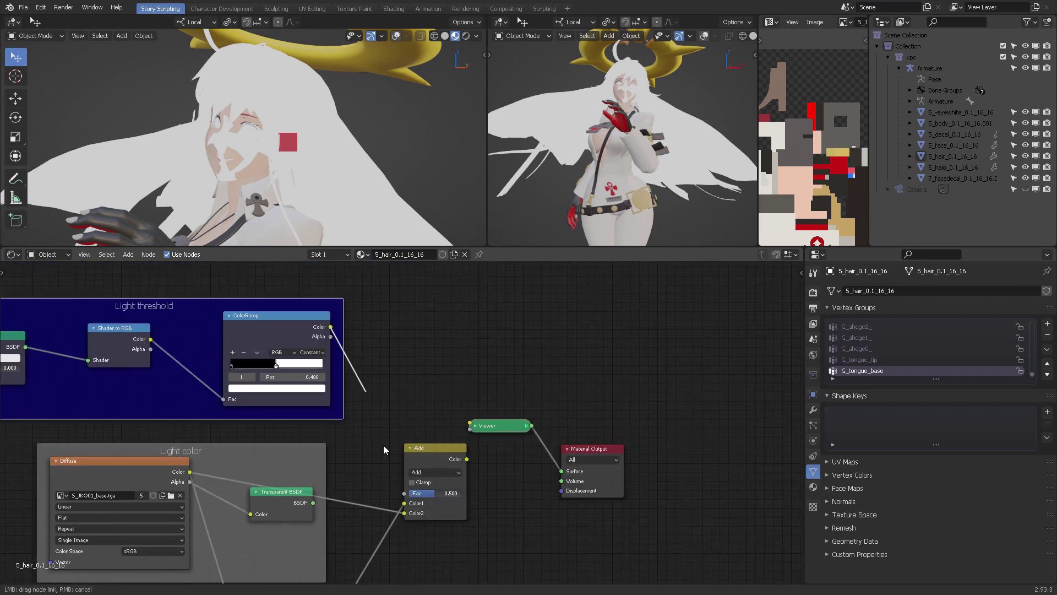
left_click_drag(406, 494, 405, 493)
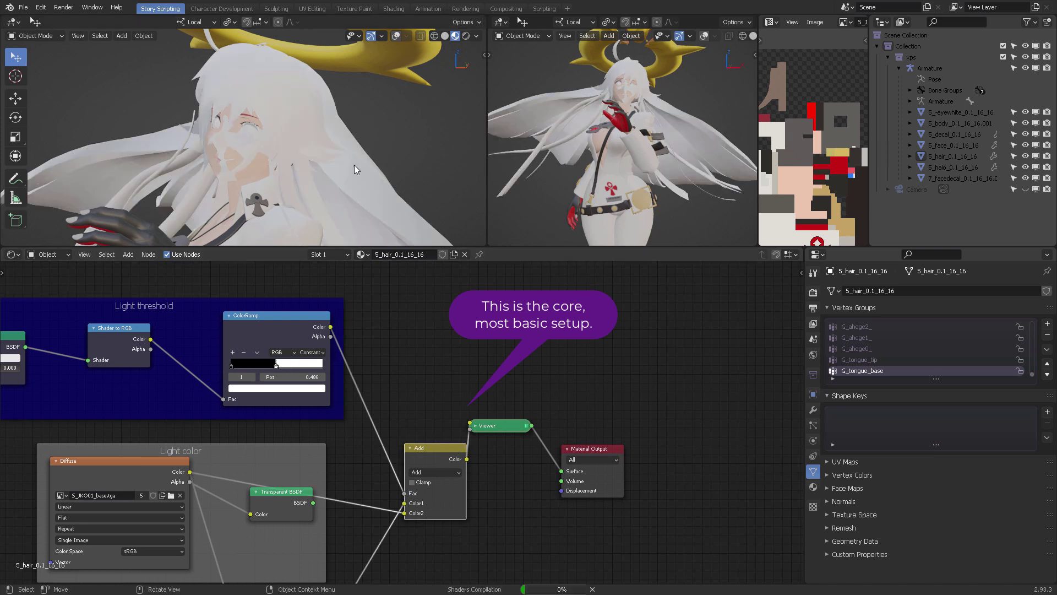
middle_click_drag(278, 132, 398, 130)
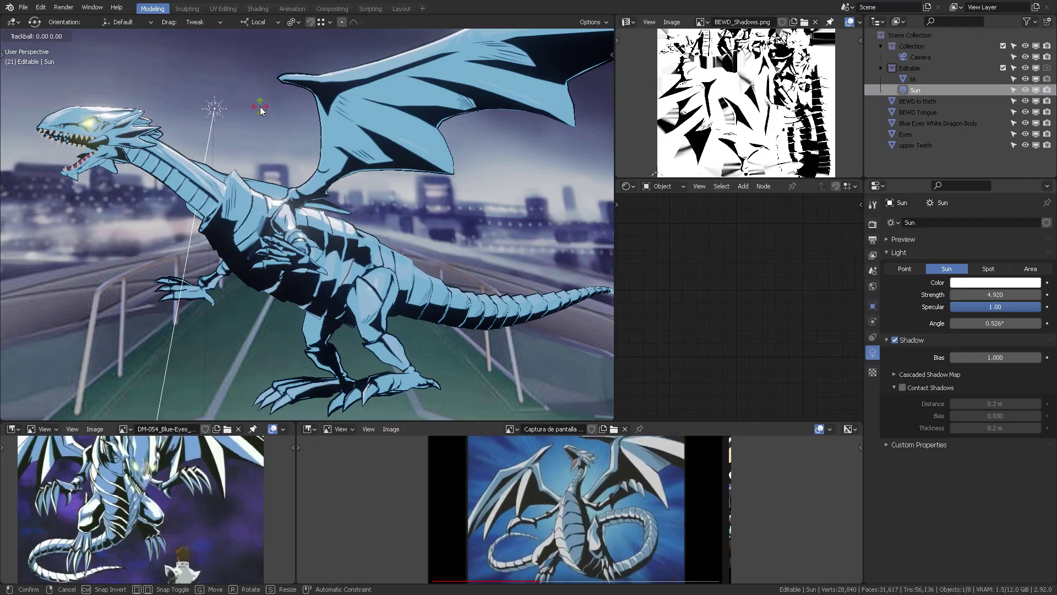
Step: Compare the dragon's Texture and Vertex colour display in solid viewport shading
mouse_move(230, 98)
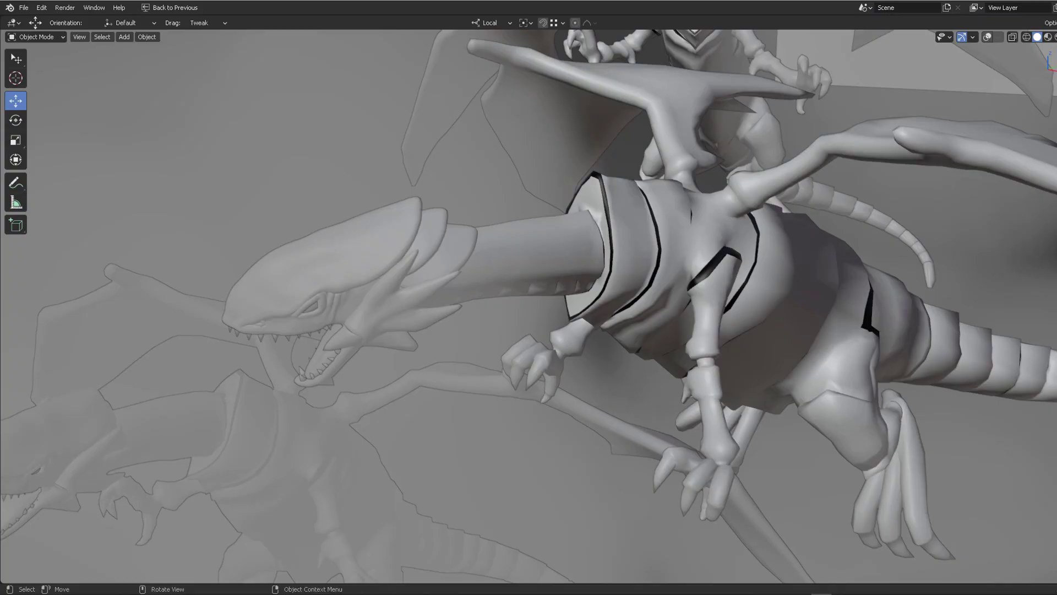
left_click(1054, 37)
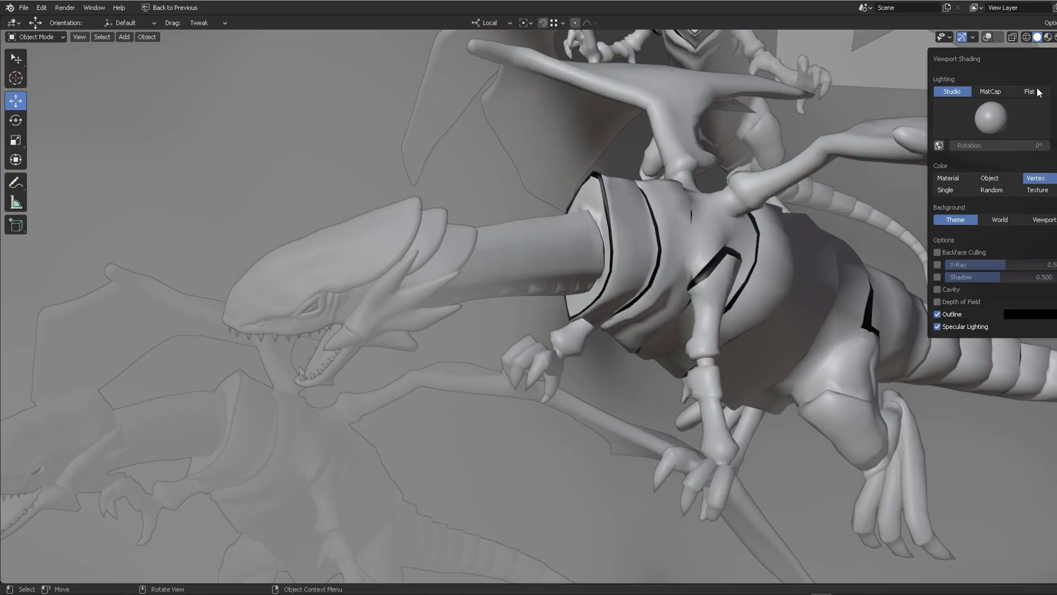
left_click(1040, 191)
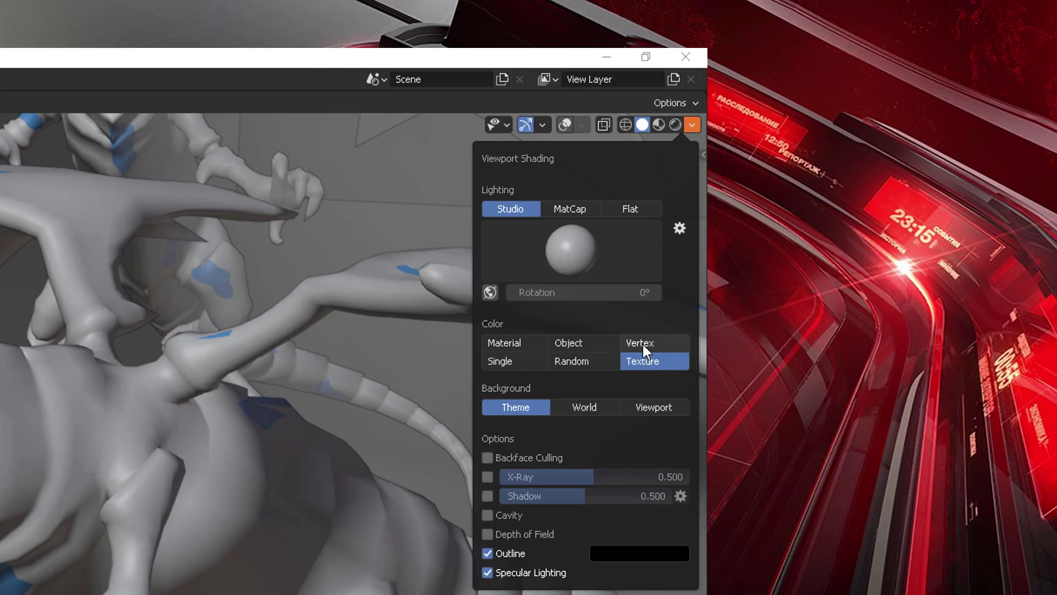
left_click(643, 343)
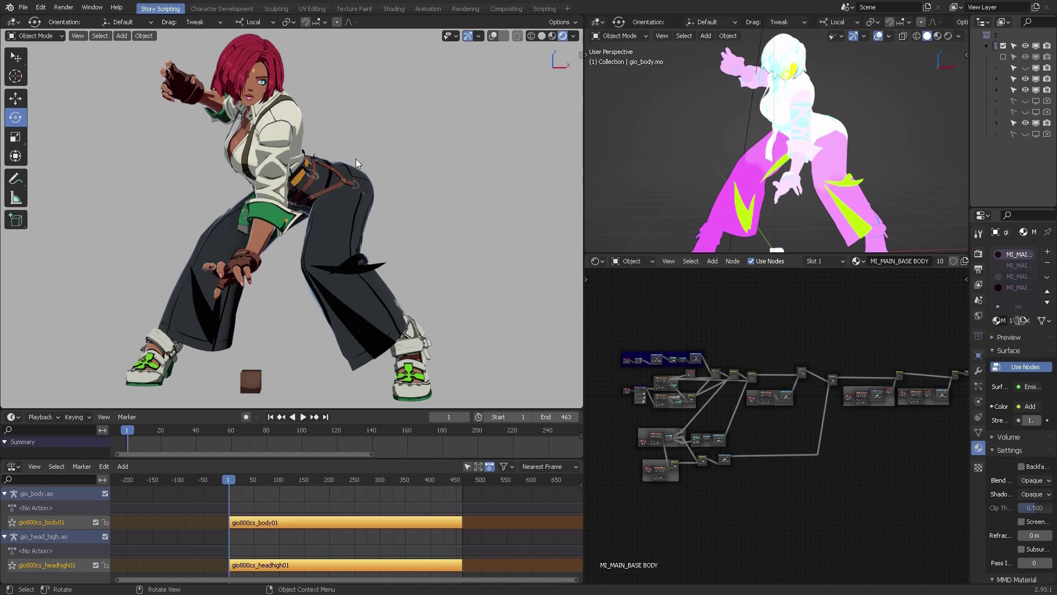
Step: Rotate the sun light beside the blonde armoured character on its local axis to shift her shadows
mouse_move(357, 160)
middle_mouse_down()
mouse_move(433, 162)
mouse_move(349, 170)
middle_mouse_up()
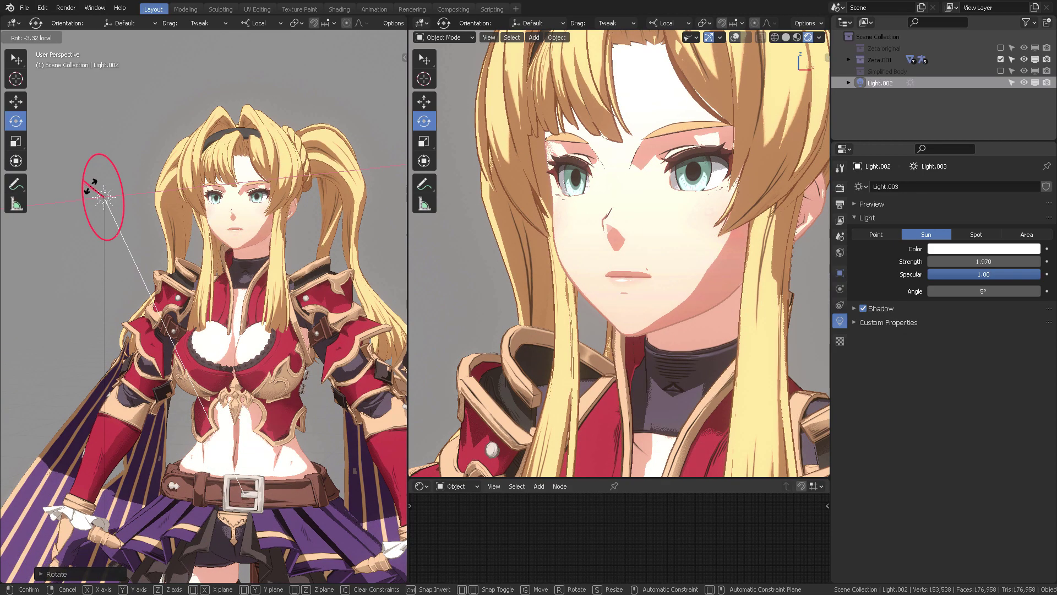
left_click_drag(90, 186, 91, 189)
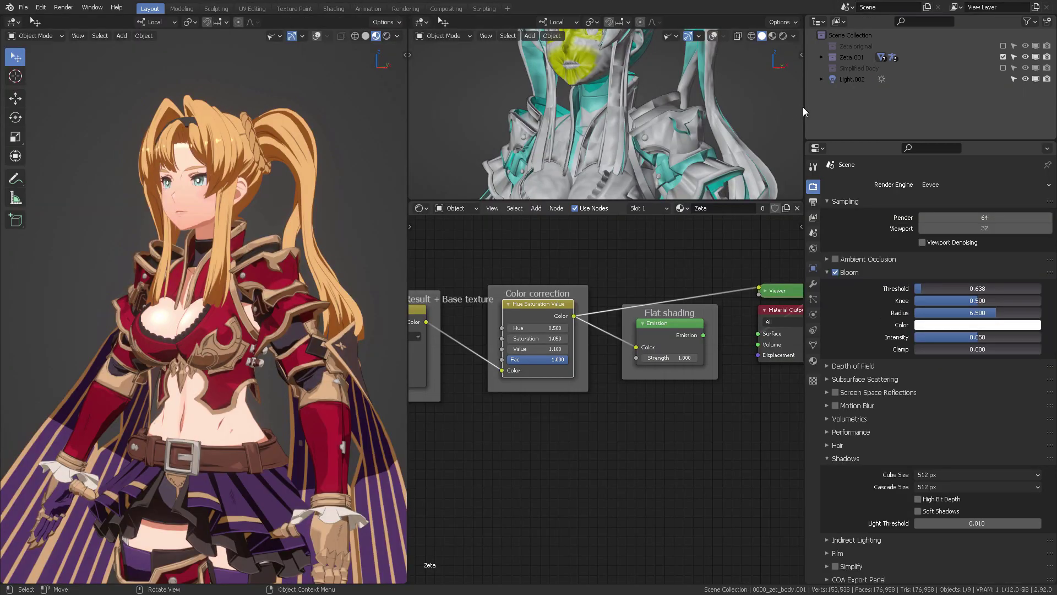
Step: Enlarge the viewport showing the vertex-coloured model and look over the Zeta material's node tree
left_click_drag(806, 108, 929, 110)
left_click_drag(799, 201, 788, 397)
scroll(670, 509, "down", 9)
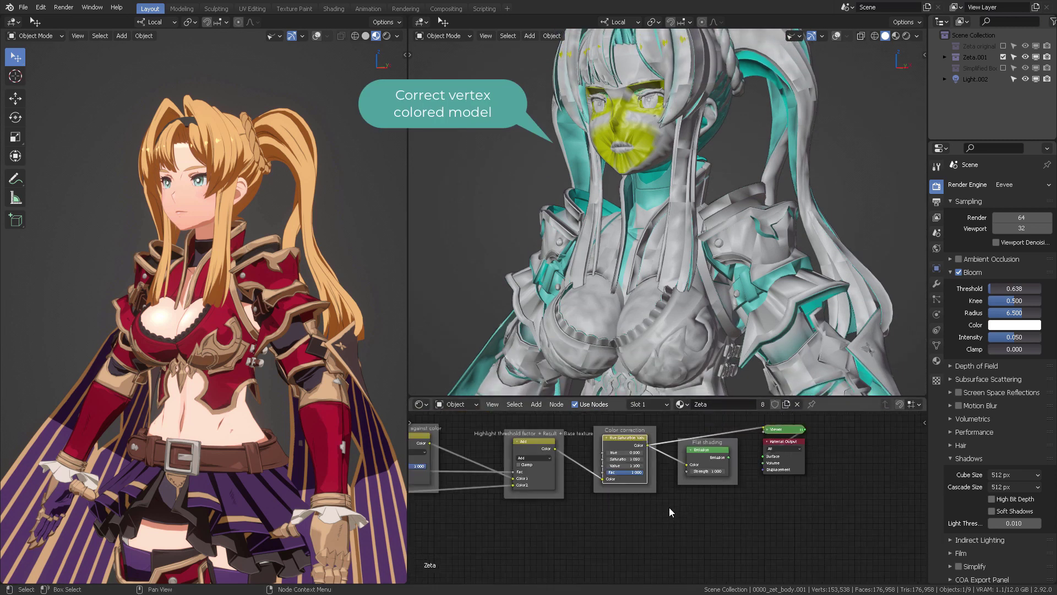
middle_click_drag(640, 498, 759, 512)
middle_click_drag(711, 475, 756, 441)
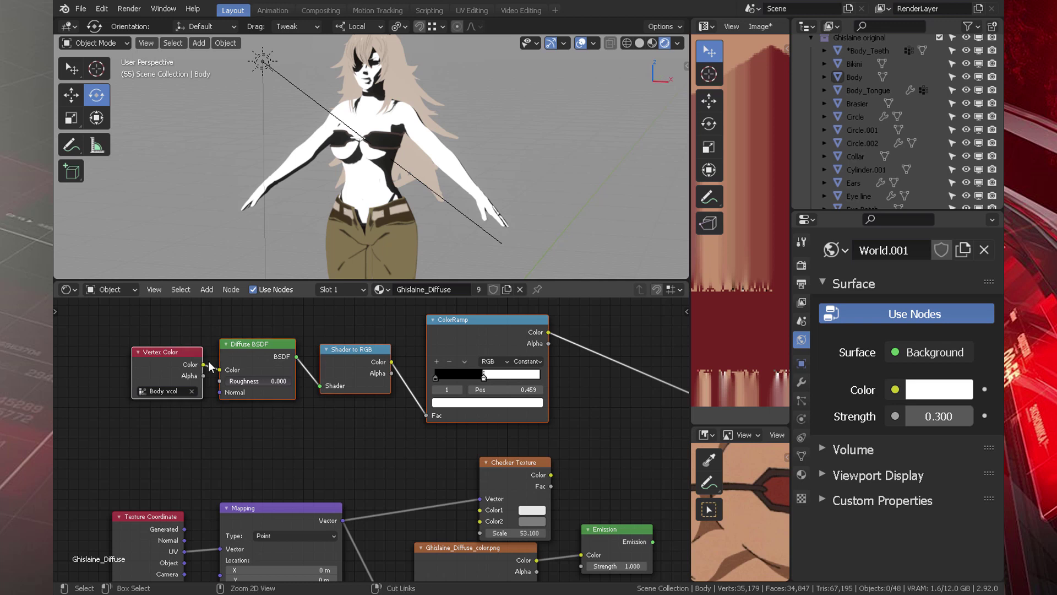
Step: Group the Vertex Color, Diffuse BSDF, Shader to RGB and ColorRamp nodes in a frame labelled "Light Threshold"
key("ctrl+j")
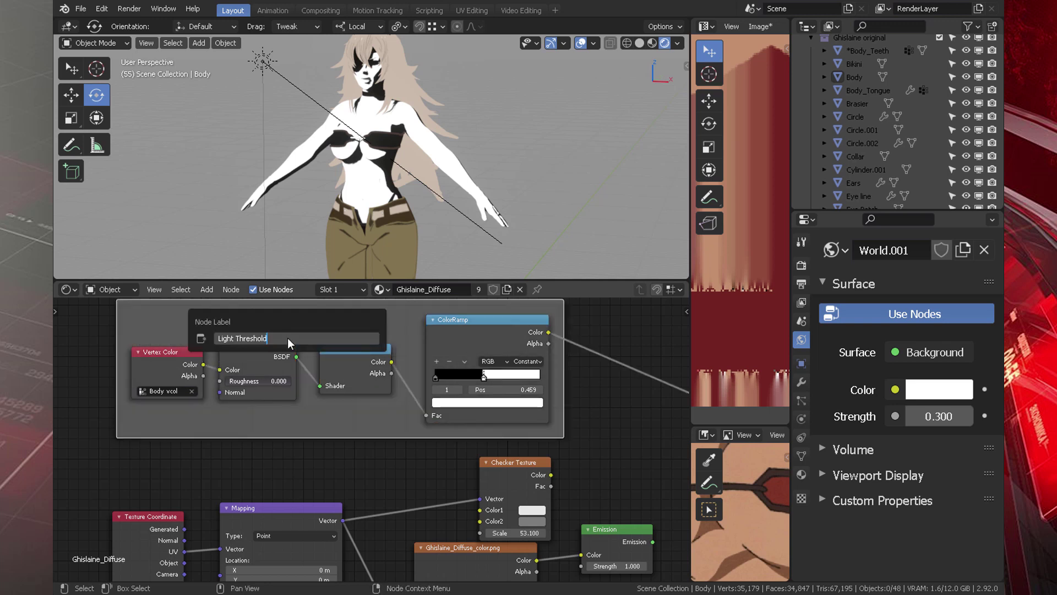
type("d")
key("Return")
middle_click_drag(442, 349, 394, 356)
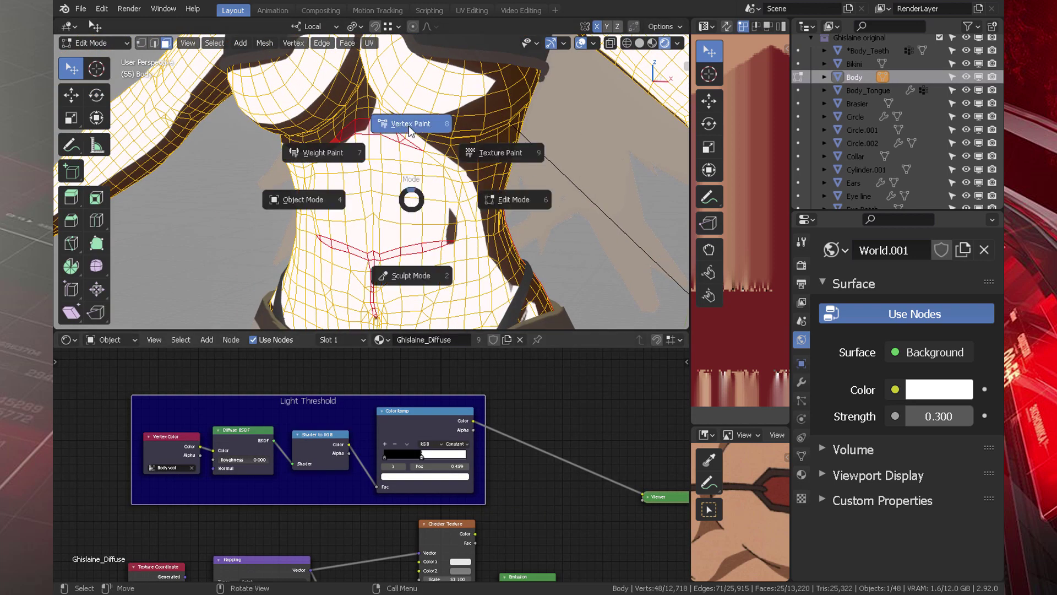
Step: Fill the selected abdomen faces of the body with the grey vertex colour in Vertex Paint mode
left_click(409, 127)
key("n")
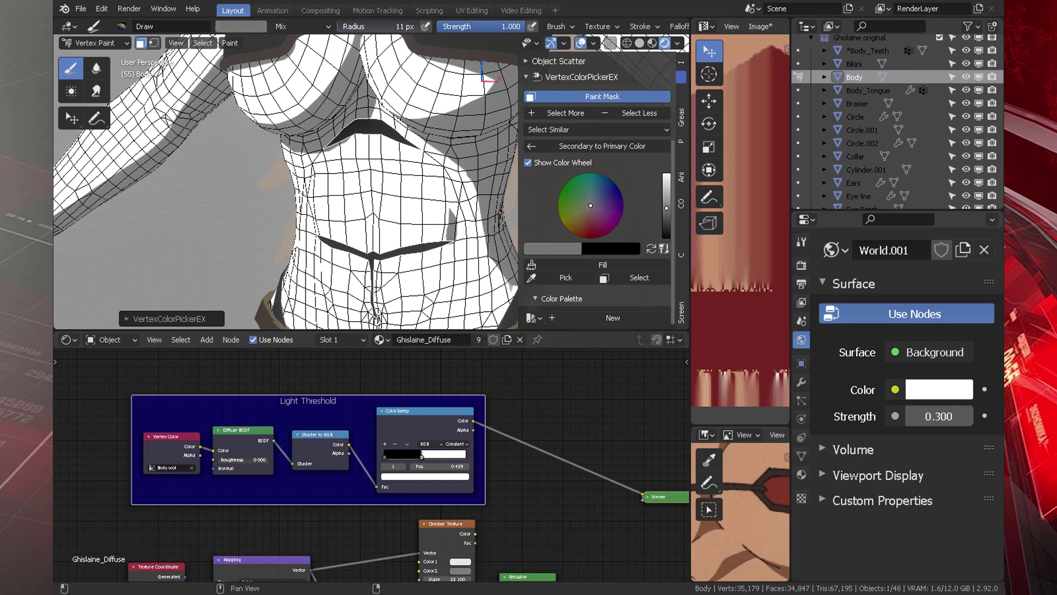
mouse_move(389, 145)
middle_mouse_down()
mouse_move(462, 190)
mouse_move(449, 200)
middle_mouse_up()
key("shift+k")
key("Tab")
key("Tab")
scroll(594, 259, "down", 6)
left_click(597, 267)
scroll(526, 407, "down", 1)
Step: Change the first stop of the Light Threshold ColorRamp from black to grey
middle_click_drag(525, 407, 433, 384)
left_click(312, 447)
left_click_drag(356, 386, 357, 366)
Step: Bevel the vertical edge path down the centre of the abdomen by about 0.0475 m
key("ctrl+Tab")
key("alt+a")
scroll(359, 190, "down", 6)
middle_click_drag(359, 190, 333, 222)
key("Tab")
scroll(333, 226, "up", 5)
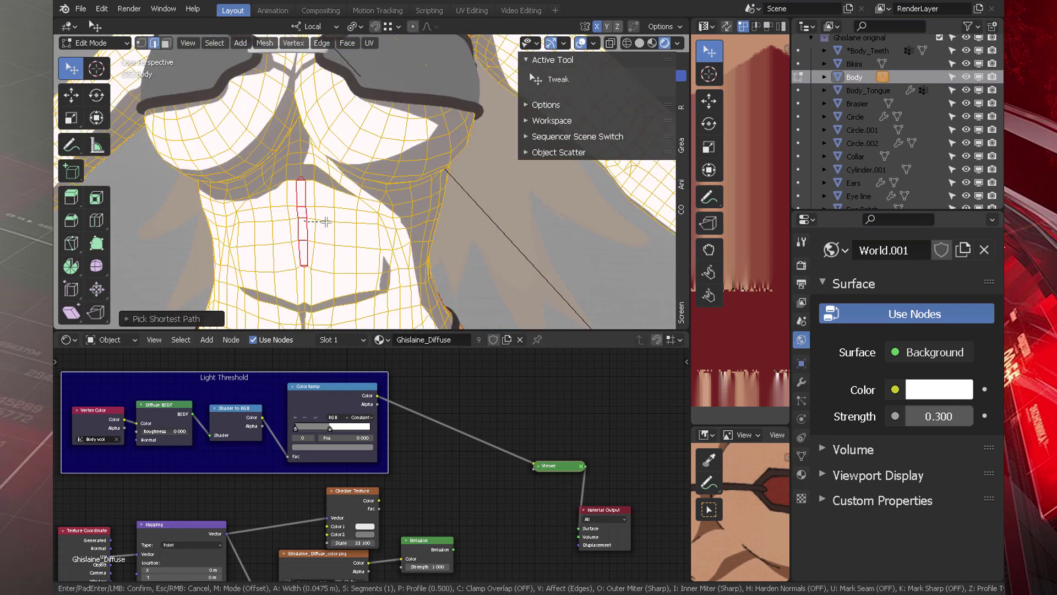
left_click(325, 221)
scroll(327, 220, "up", 2)
Step: Narrow the bevelled strip along the X axis and slide the vertex at its lower end by about 0.23
key("s")
key("x")
left_click(300, 230)
key("1")
key("alt+a")
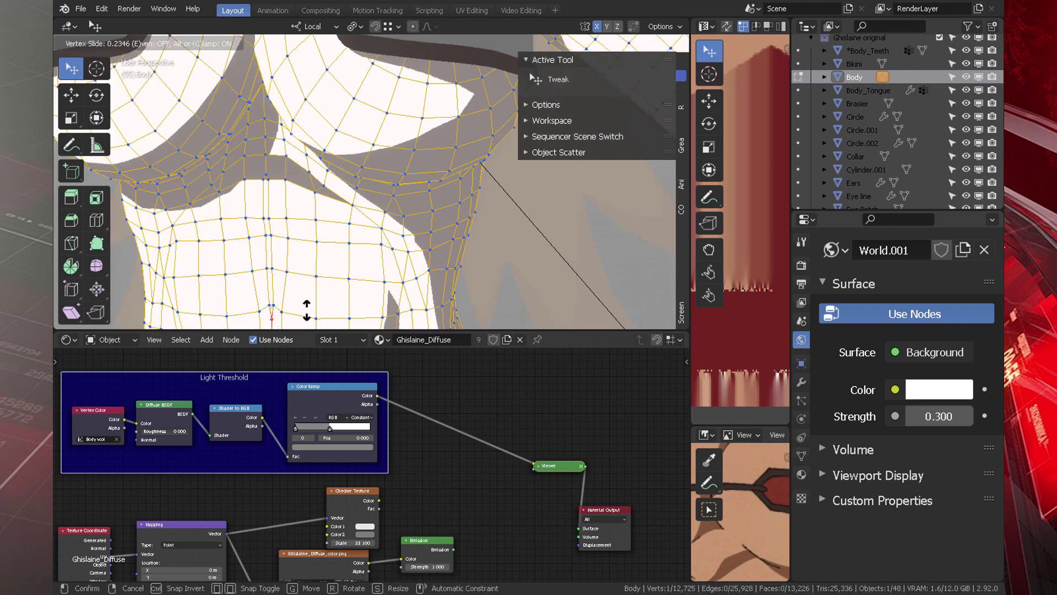
left_click(306, 312)
Step: Select the strip's faces down the centre of the abdomen and fill them with the grey vertex colour in Vertex Paint mode
middle_click_drag(307, 313, 355, 246, "shift")
key("3")
left_click(320, 245)
left_click(318, 221, "shift")
left_click(317, 193, "shift")
scroll(342, 169, "down", 2)
middle_click_drag(342, 169, 325, 181)
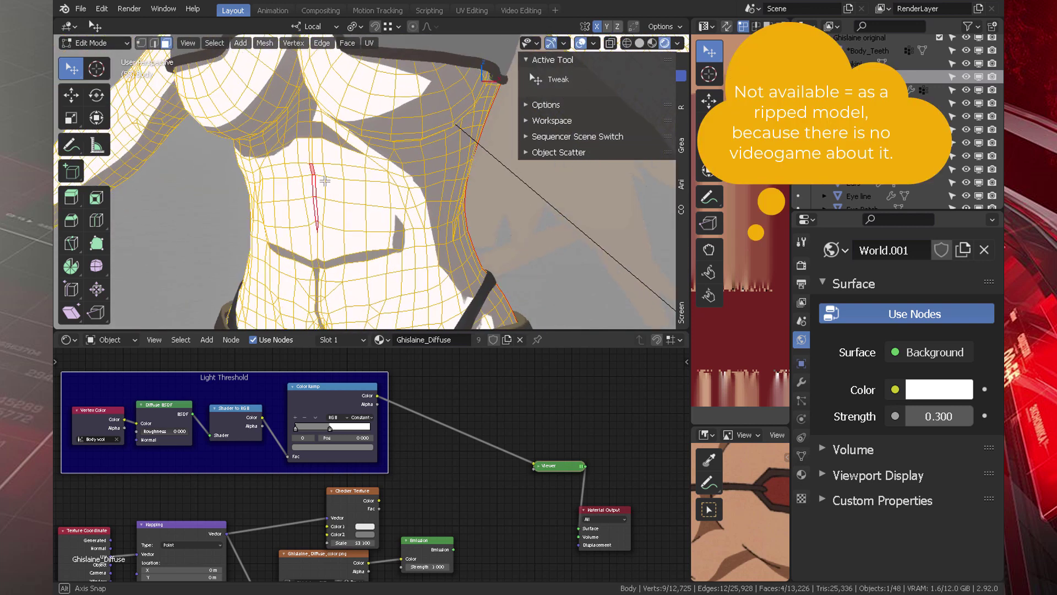
scroll(311, 151, "down", 3)
key("ctrl+Tab")
left_click(409, 95)
scroll(600, 232, "down", 5)
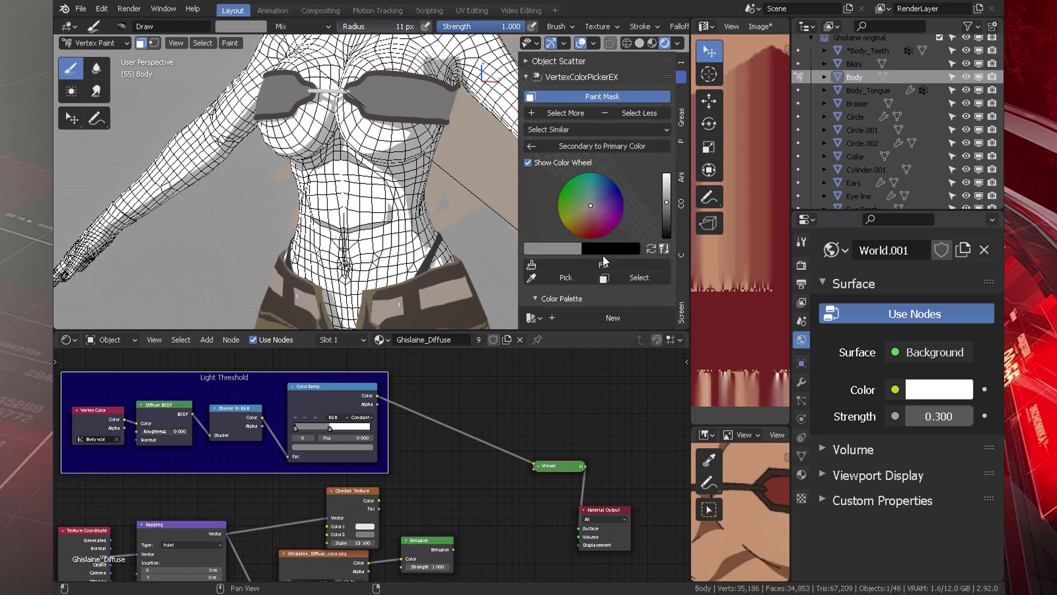
left_click(603, 267)
key("ctrl+Tab")
left_click(333, 179)
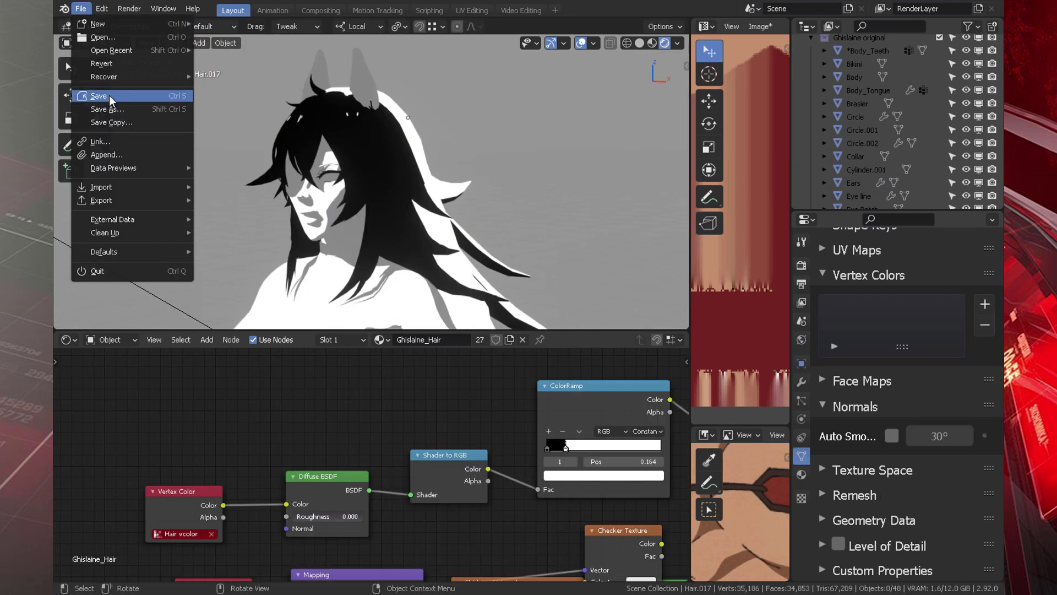
Step: Save the current file
left_click(109, 96)
left_click(80, 8)
left_click(108, 97)
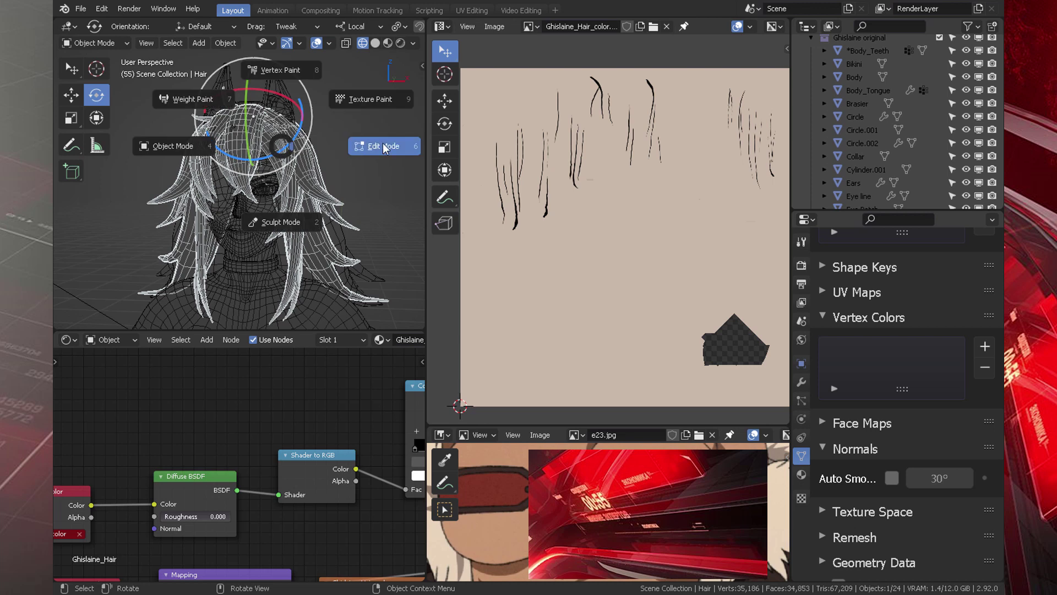
Step: Put the hair mesh into Edit Mode to show its UV layout over the hair colour texture
left_click(384, 146)
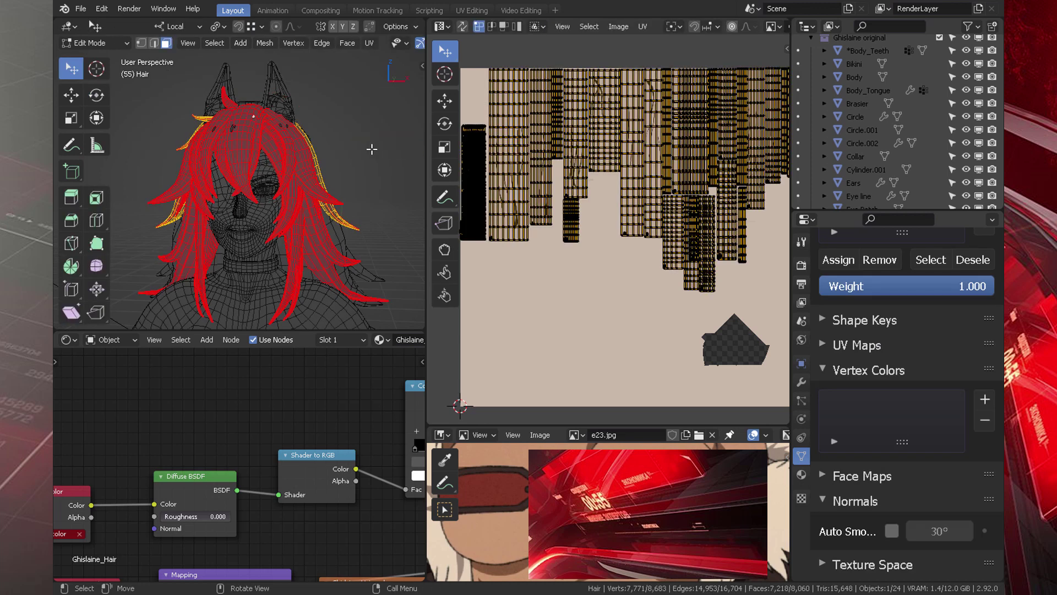
middle_click_drag(631, 190, 625, 210)
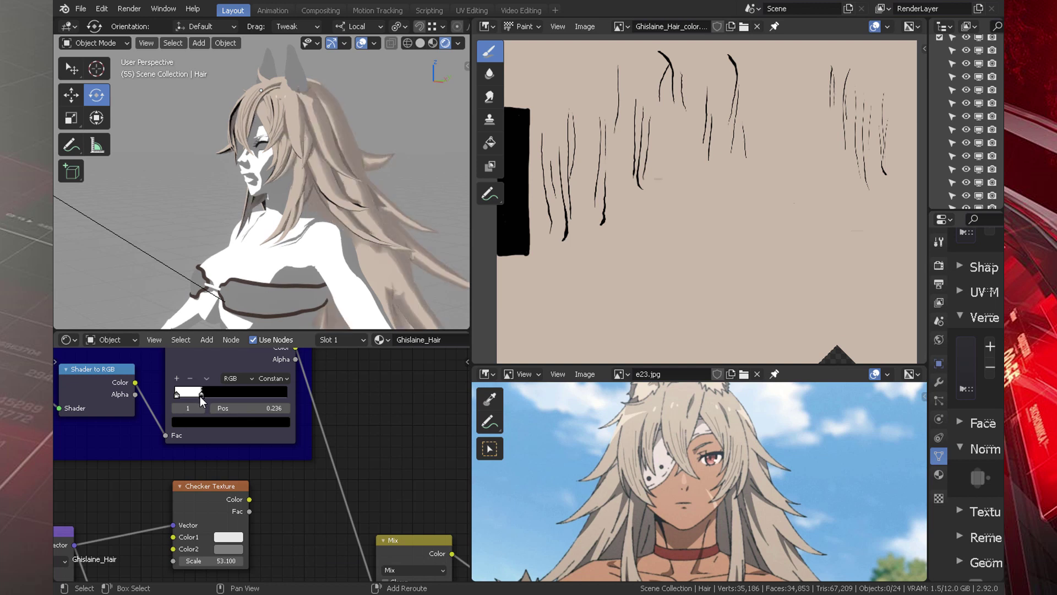
Step: Move the black stop of the hair material's ColorRamp closer to the white stop
left_click_drag(187, 392, 180, 393)
middle_click_drag(368, 168, 328, 144)
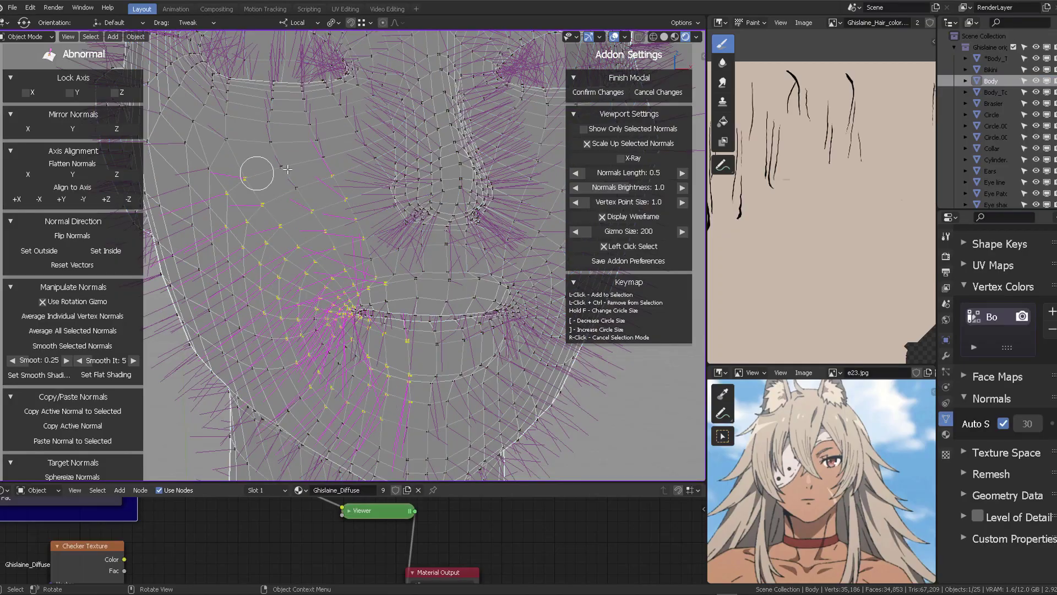
Step: Extend the normals selection up the cheek from the mouth corner, align it to the -Y axis and mirror it across X
left_click_drag(287, 169, 243, 124)
mouse_move(244, 124)
middle_mouse_down()
mouse_move(345, 221)
mouse_move(330, 193)
middle_mouse_up()
mouse_move(296, 268)
middle_mouse_down()
mouse_move(372, 203)
mouse_move(366, 233)
mouse_move(333, 251)
mouse_move(525, 274)
middle_mouse_up()
right_click(489, 268)
left_click(12, 286)
left_click(11, 306)
left_click(11, 327)
left_click(11, 221)
left_click(11, 78)
scroll(453, 259, "up", 3)
left_click(84, 180)
middle_click_drag(452, 256, 264, 259)
left_click(28, 109)
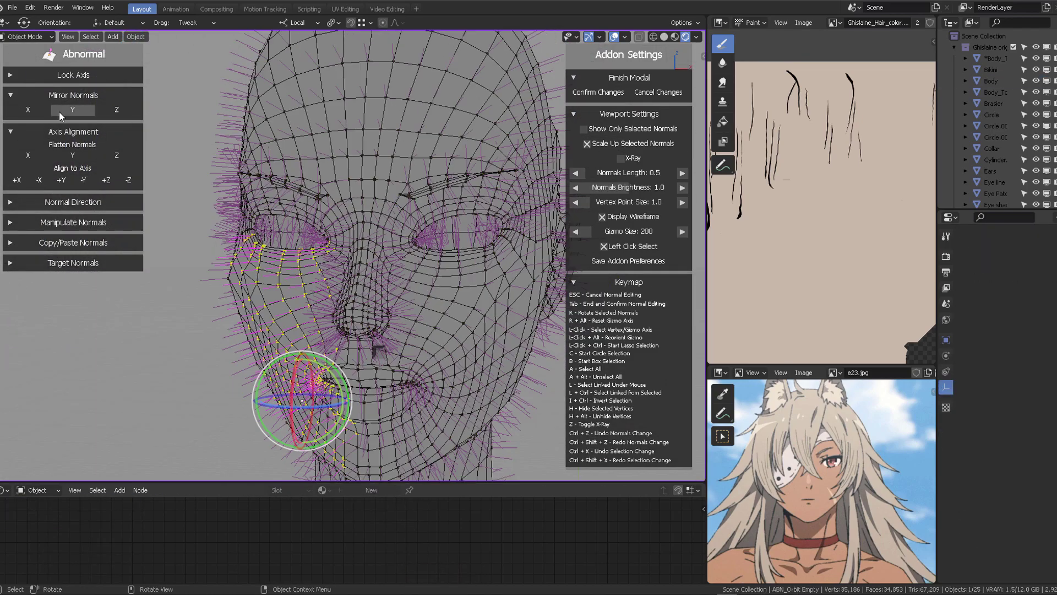
Step: Circle-select the normals beside the nostril, align them to the -Z axis, and confirm the normal edits
scroll(385, 330, "up", 4)
left_click(413, 267)
middle_click_drag(413, 267, 473, 264)
key("c")
left_click_drag(428, 265, 367, 291)
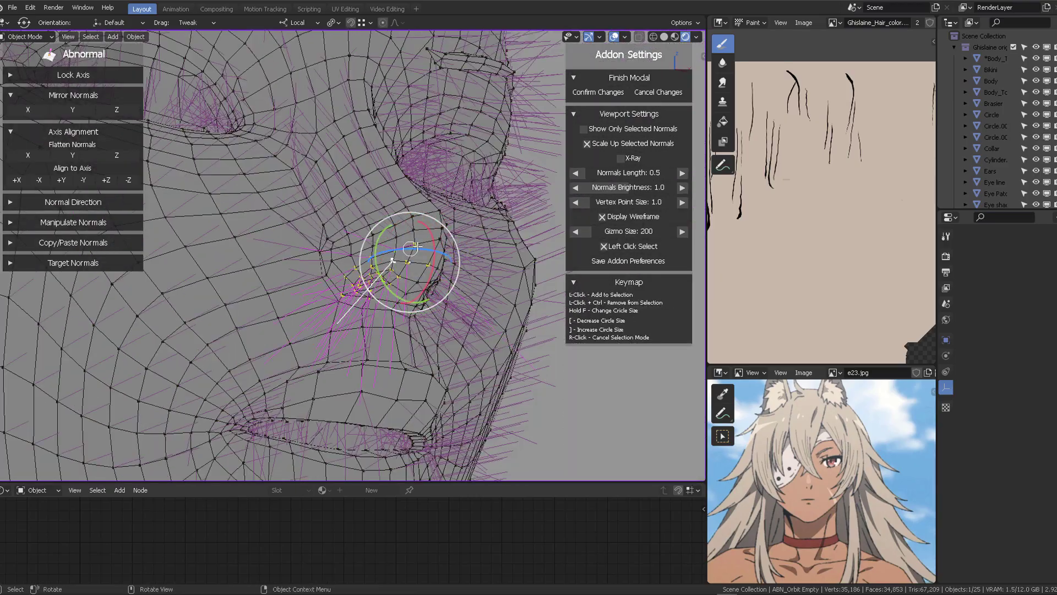
middle_click_drag(430, 262, 449, 314)
right_click(446, 315)
left_click(130, 181)
mouse_move(512, 305)
middle_mouse_down()
mouse_move(396, 311)
mouse_move(429, 275)
mouse_move(432, 348)
mouse_move(496, 309)
middle_mouse_up()
key("alt+a")
scroll(496, 308, "down", 5)
left_click(609, 92)
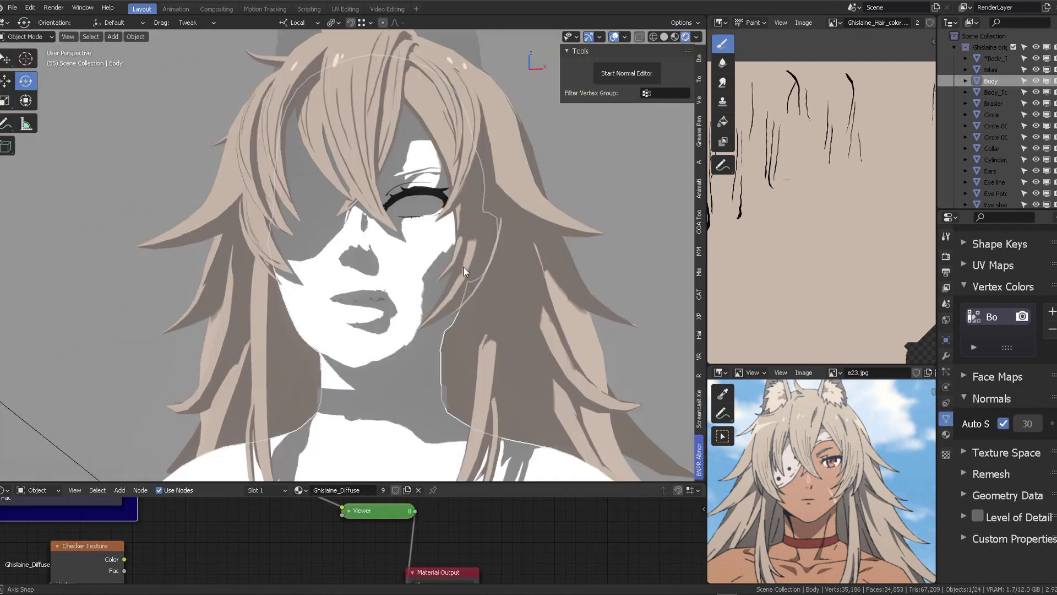
Step: Show the render shadow settings and compare the character's shading in Material Preview and Rendered viewport modes
left_click(946, 256)
left_click(936, 399)
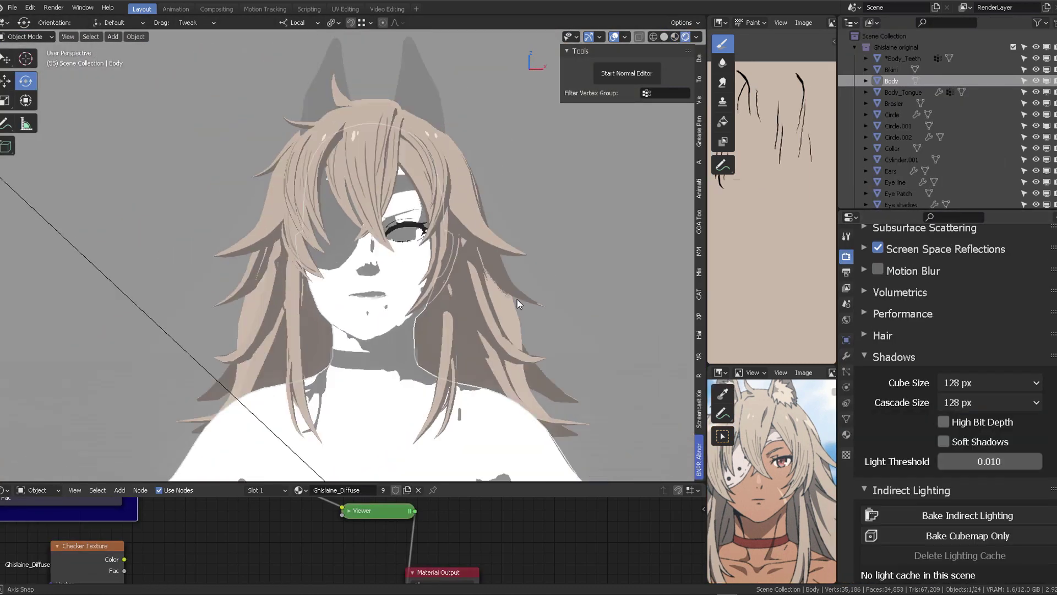
middle_click_drag(495, 297, 504, 256)
scroll(503, 256, "up", 3)
left_click(625, 38)
left_click(675, 37)
middle_click_drag(440, 242, 386, 247)
left_click(686, 37)
scroll(385, 248, "down", 5)
left_click(264, 345)
left_click(699, 57)
left_click_drag(229, 343, 307, 346)
scroll(432, 177, "up", 4)
middle_click_drag(432, 177, 343, 159)
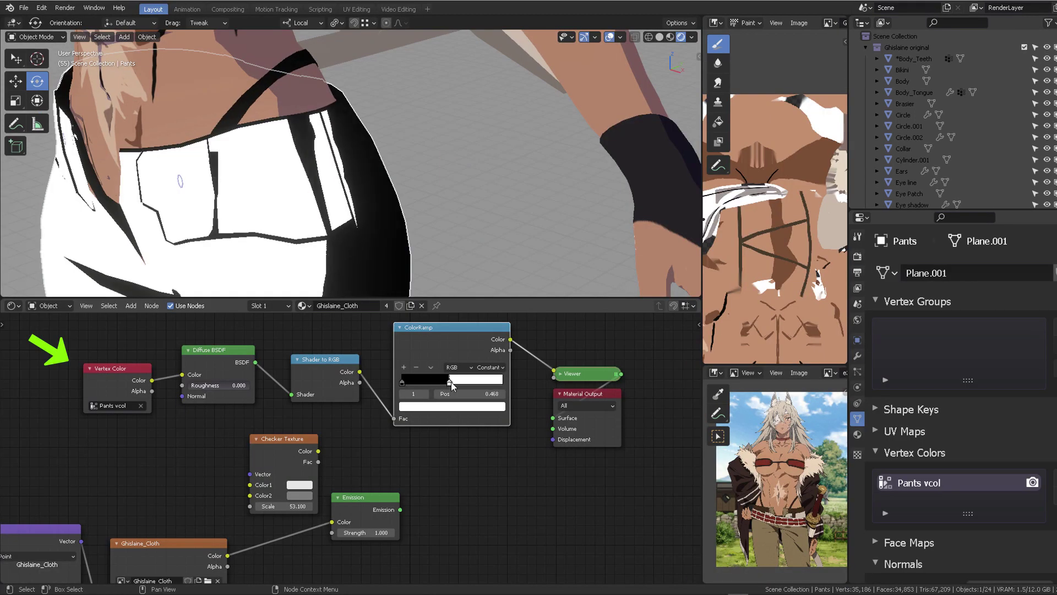
Step: Spread out the Material Output, Emission and Ghislaine_Cloth texture nodes in the pants material
scroll(352, 165, "down", 4)
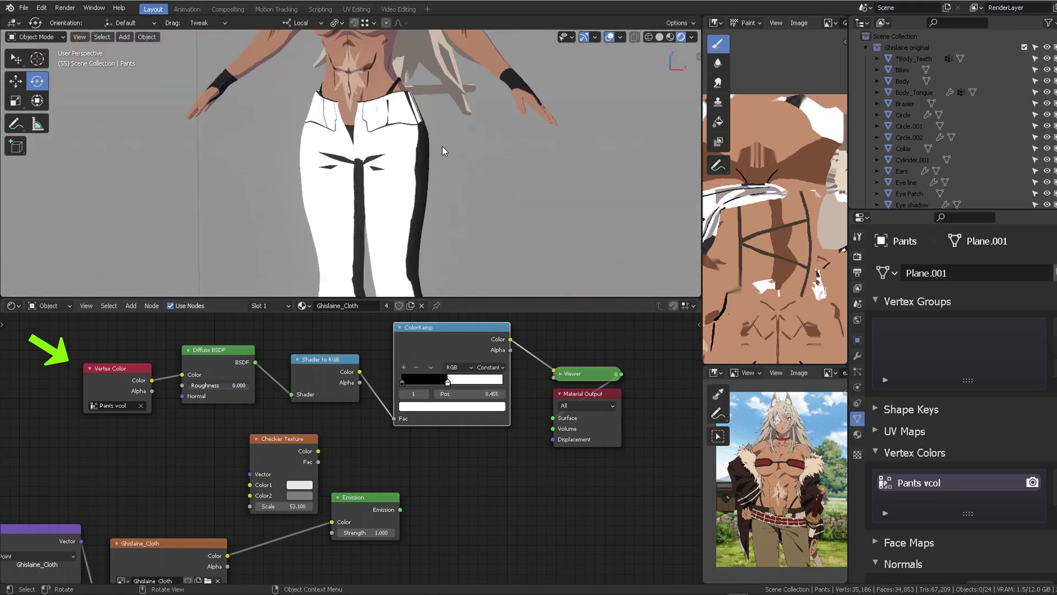
middle_click_drag(413, 342, 291, 348)
left_click_drag(465, 398, 566, 398)
middle_click_drag(439, 413, 525, 378)
scroll(495, 396, "down", 2)
left_click_drag(379, 451, 567, 469)
middle_click_drag(352, 468, 360, 475)
left_click_drag(205, 505, 359, 498)
middle_click_drag(407, 461, 330, 471)
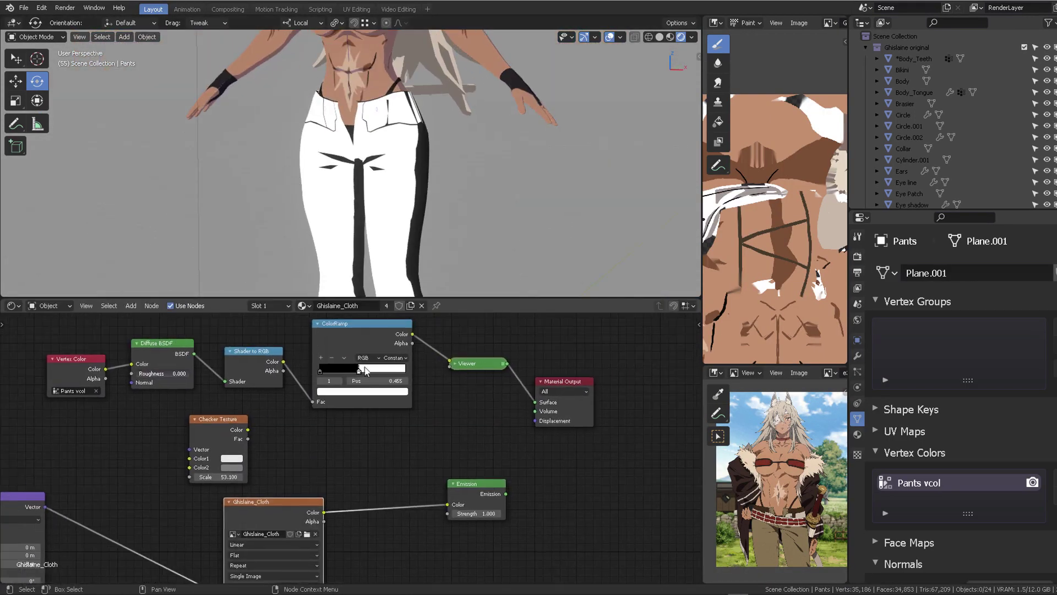
Step: Add a Mix node and feed it the ColorRamp colour as Color1 and the Ghislaine_Cloth texture as Color2
key("Return")
left_click(468, 405)
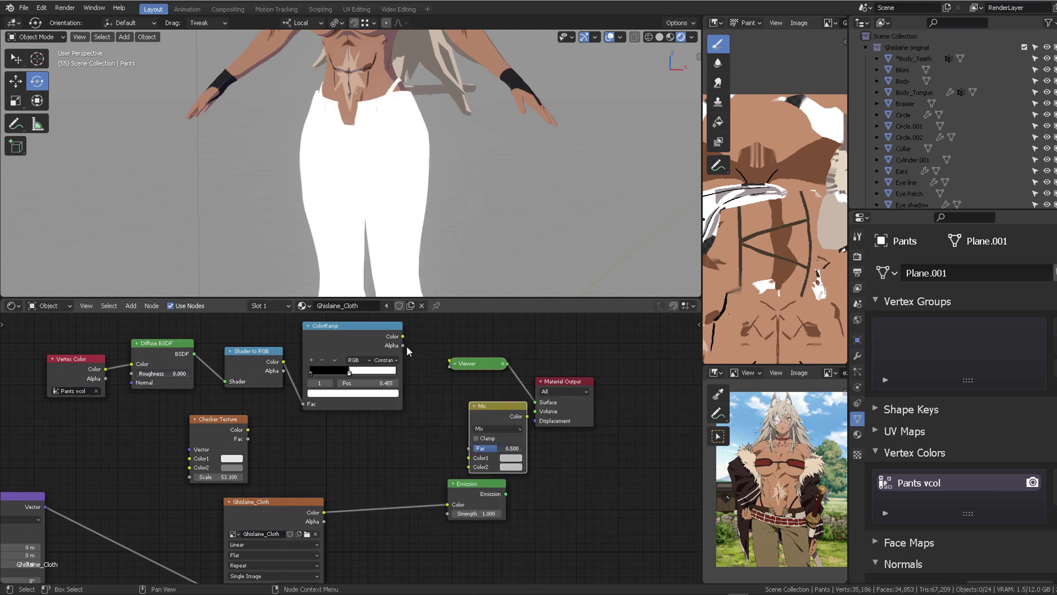
left_click_drag(324, 513, 469, 467)
middle_click_drag(517, 392, 432, 394)
left_click_drag(461, 383, 558, 377)
Step: Route the mix through the Emission node to the Material Output and set it to Multiply with a factor of 1.000
left_click(375, 365)
key("x")
left_click_drag(353, 495, 454, 421, "alt")
left_click(476, 431, "ctrl+shift")
left_click_drag(392, 450, 415, 450)
left_click(381, 398)
Step: Tint the ColorRamp's shadow stop brown to match the pants in the reference image and fine-tune its brightness
middle_click_drag(468, 212, 401, 220)
scroll(403, 177, "down", 3)
scroll(422, 212, "down", 2)
mouse_move(403, 177)
middle_mouse_down()
mouse_move(422, 213)
mouse_move(395, 167)
middle_mouse_up()
scroll(395, 166, "up", 6)
scroll(394, 167, "up", 1)
left_click_drag(274, 320, 274, 292)
left_click(771, 471)
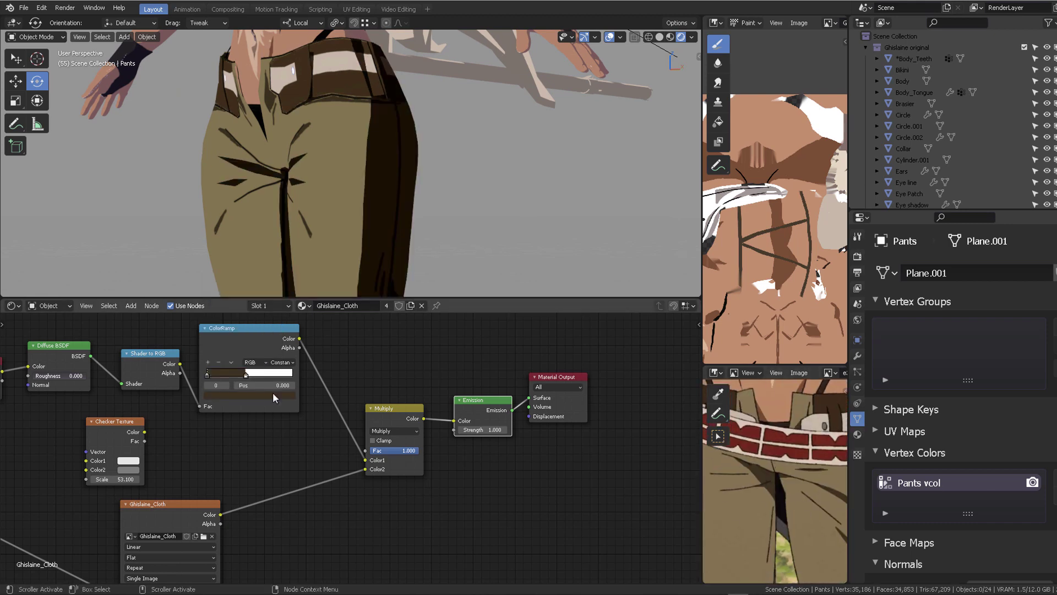
left_click(230, 398)
left_click_drag(234, 319, 235, 307)
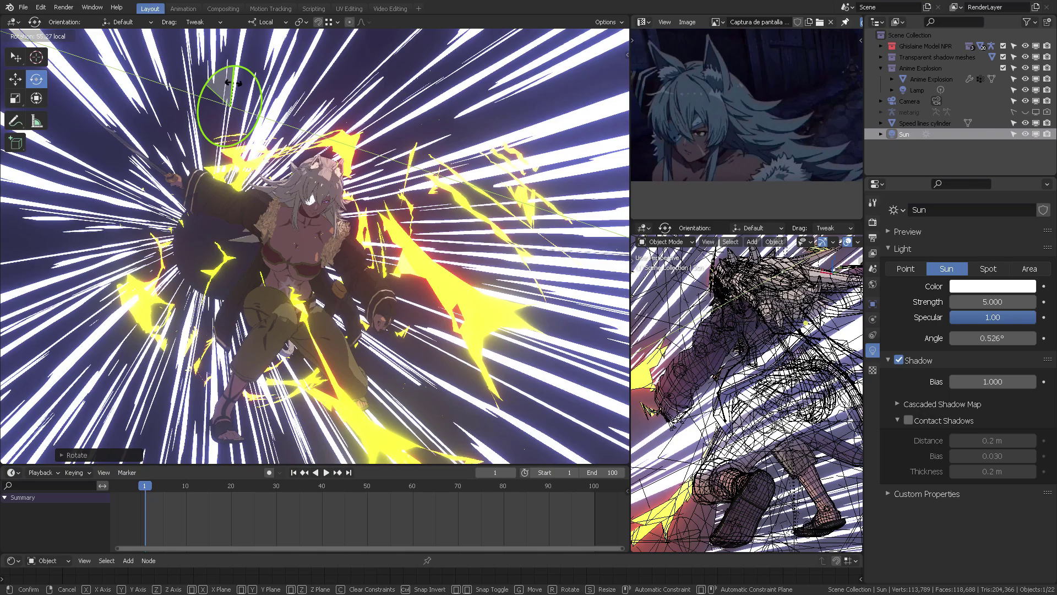
Step: Rotate the Sun light about its local Y axis to relight the posed character in the explosion scene
left_click_drag(251, 82, 180, 80)
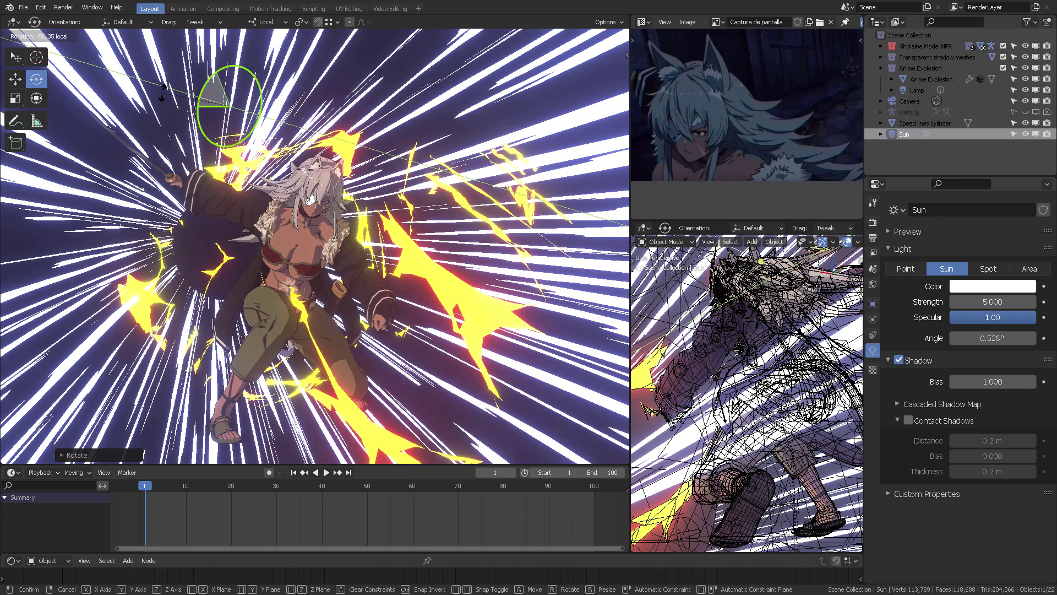
left_click_drag(163, 104, 162, 105)
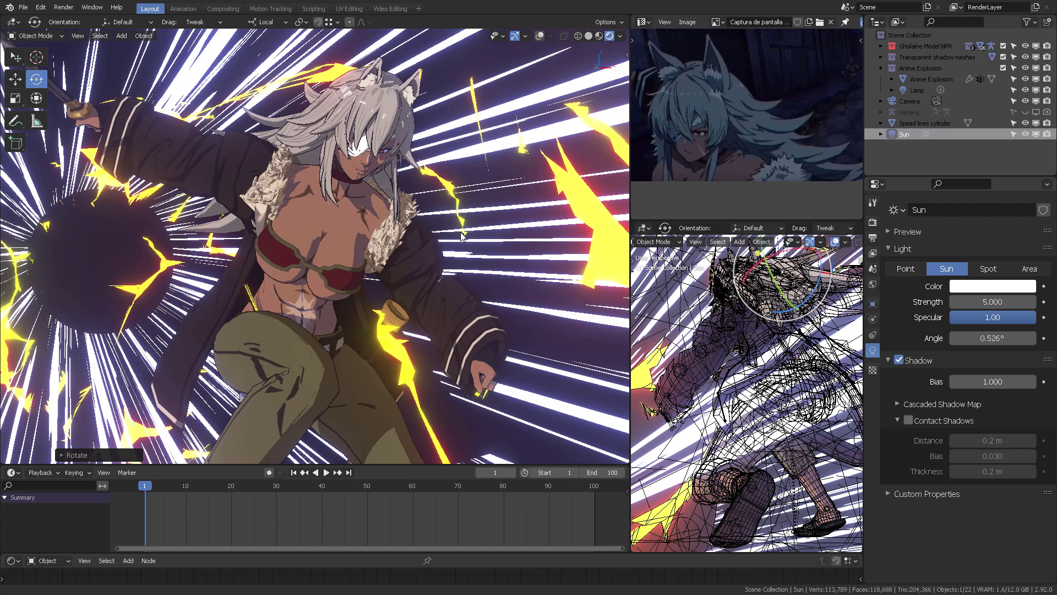
middle_click_drag(451, 234, 378, 233)
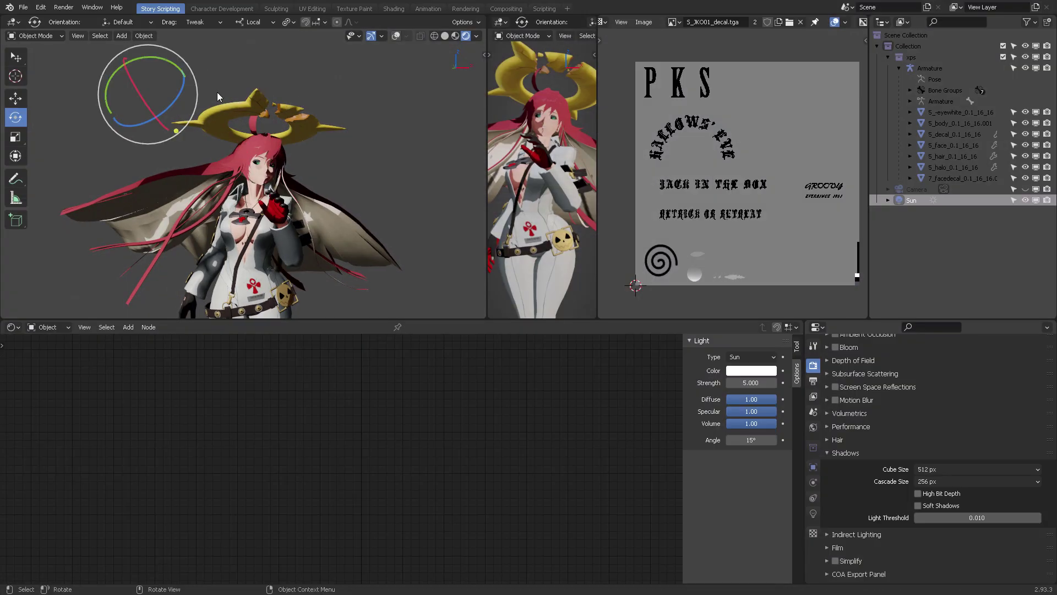
Step: Rotate the Sun light around the red-haired character and set the shadow Cascade Size to 4096 px
left_click_drag(173, 65, 144, 58)
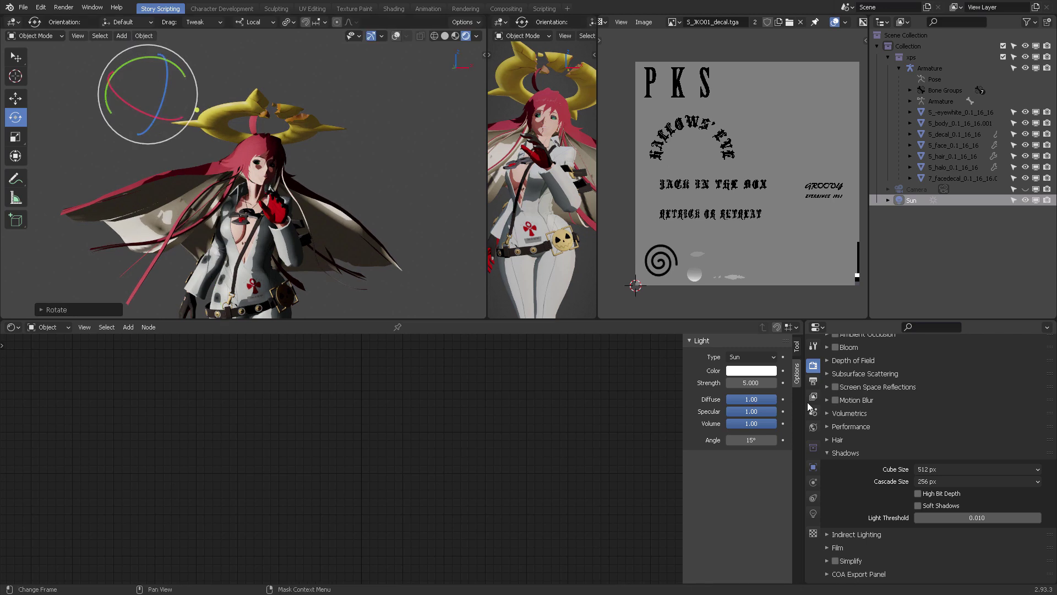
left_click(960, 481)
left_click(931, 570)
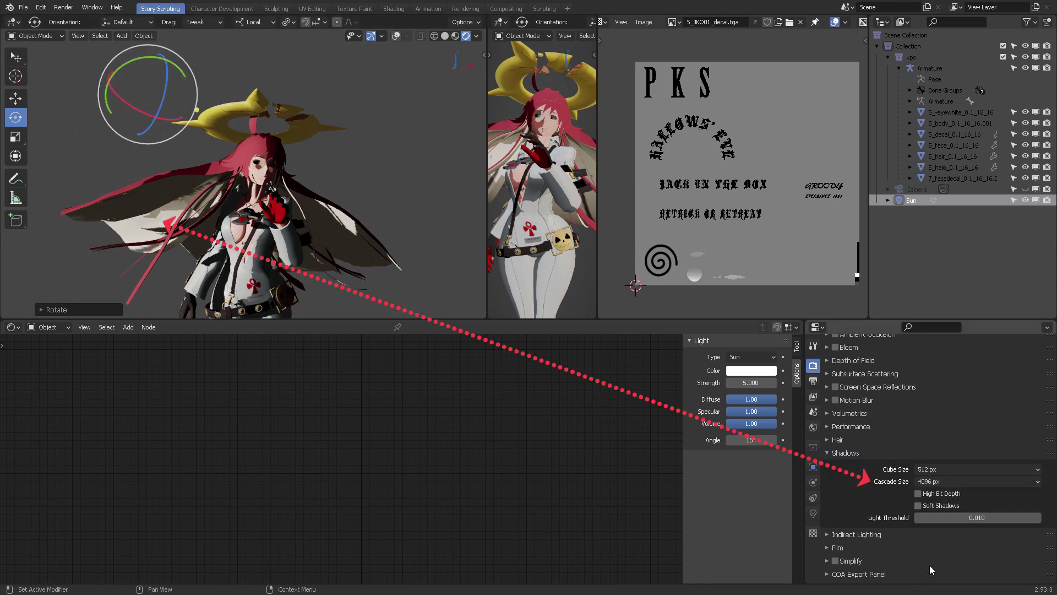
Step: Set the shadow Cascade Size to 64 px, then try a Cube Size of 1024 px before setting it to 256 px
left_click(942, 482)
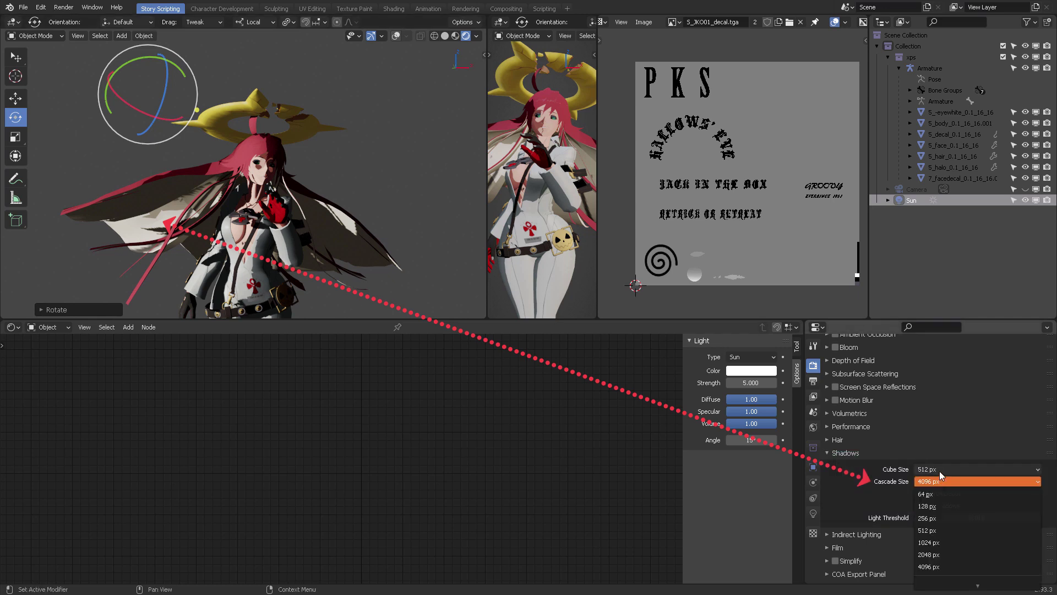
left_click(941, 494)
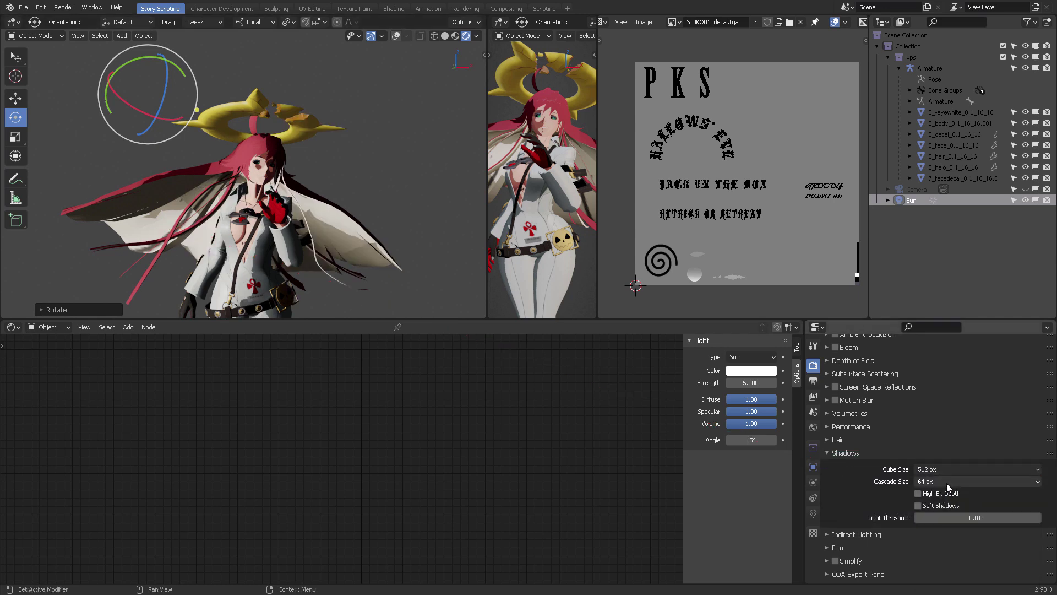
left_click(955, 467)
left_click(938, 524)
left_click(951, 469)
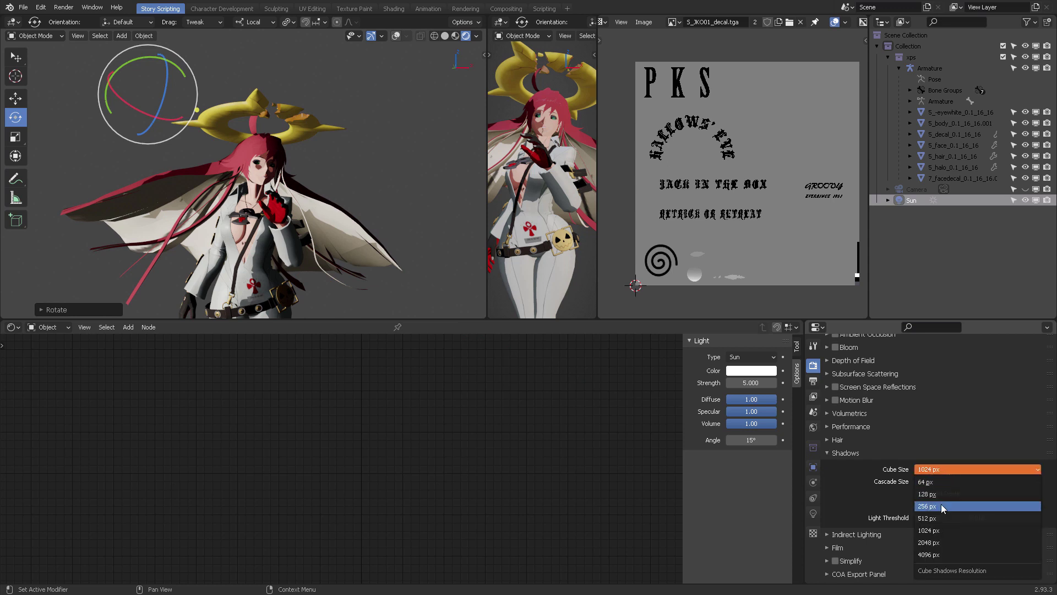
left_click(941, 504)
Step: Toggle Soft Shadows on and off, and try shadow Cascade Sizes of 128 px and 512 px
left_click(939, 482)
left_click(939, 481)
left_click(917, 506)
left_click(919, 506)
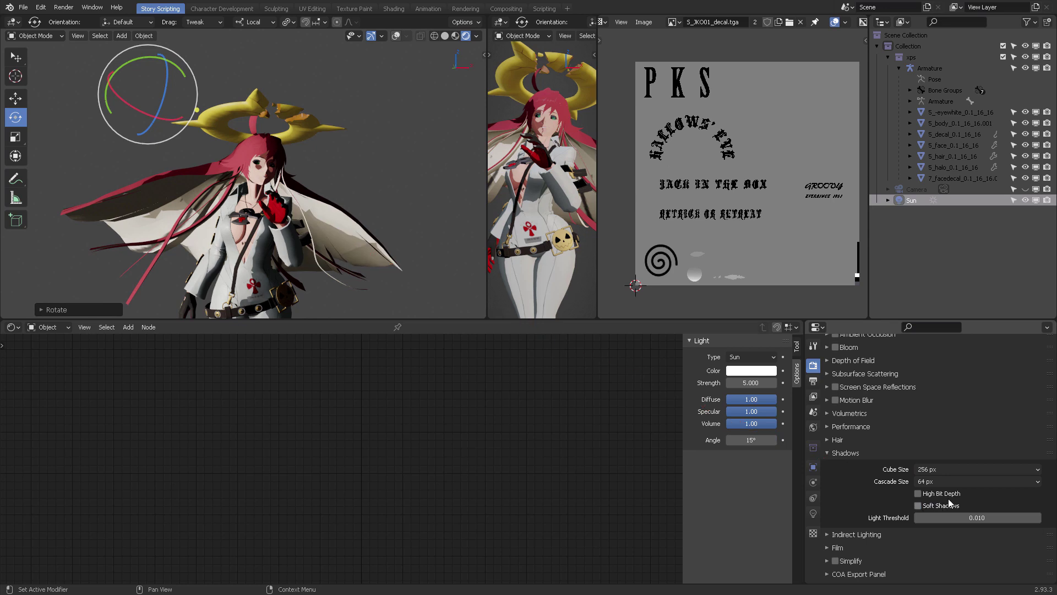
left_click(960, 482)
left_click(945, 506)
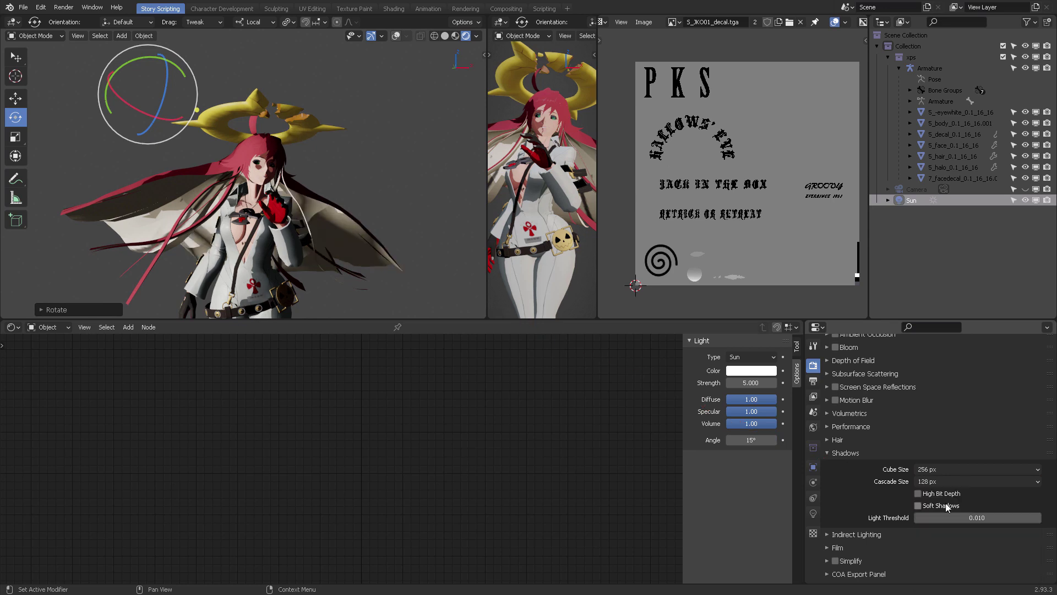
left_click(954, 481)
left_click(943, 530)
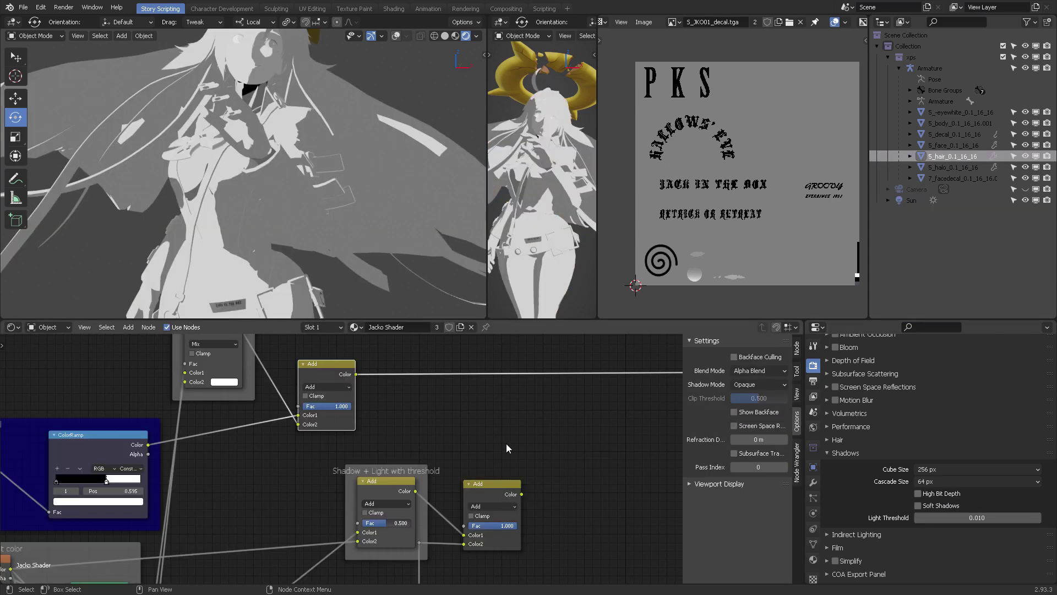
Step: Move the Add node further from the "Shadow + Light with threshold" frame and grab the reroute point beside that frame
middle_click_drag(507, 444, 424, 399)
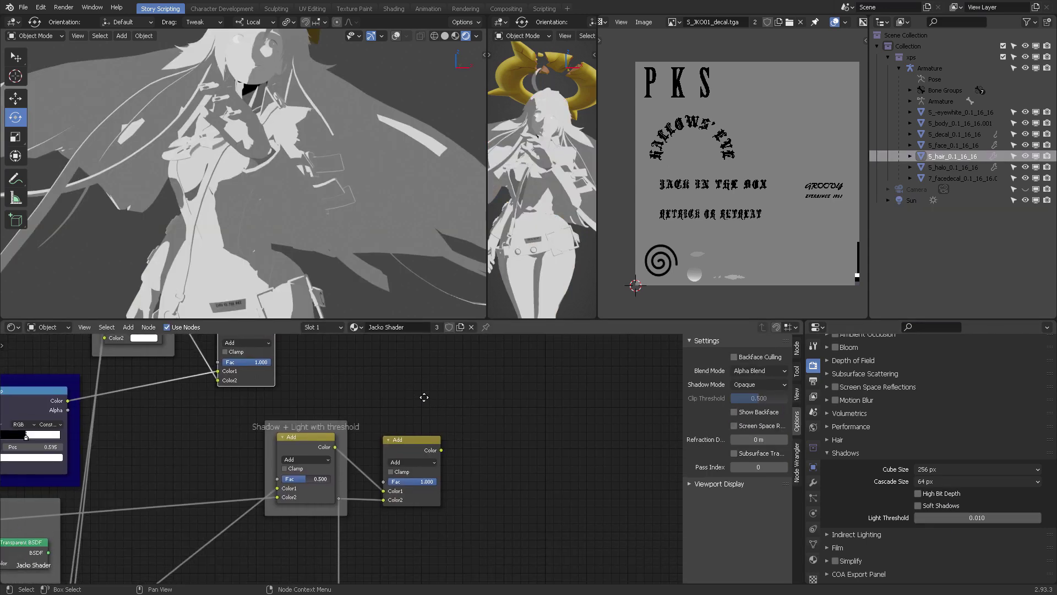
left_click_drag(432, 439, 508, 427)
left_click(338, 497)
key("g")
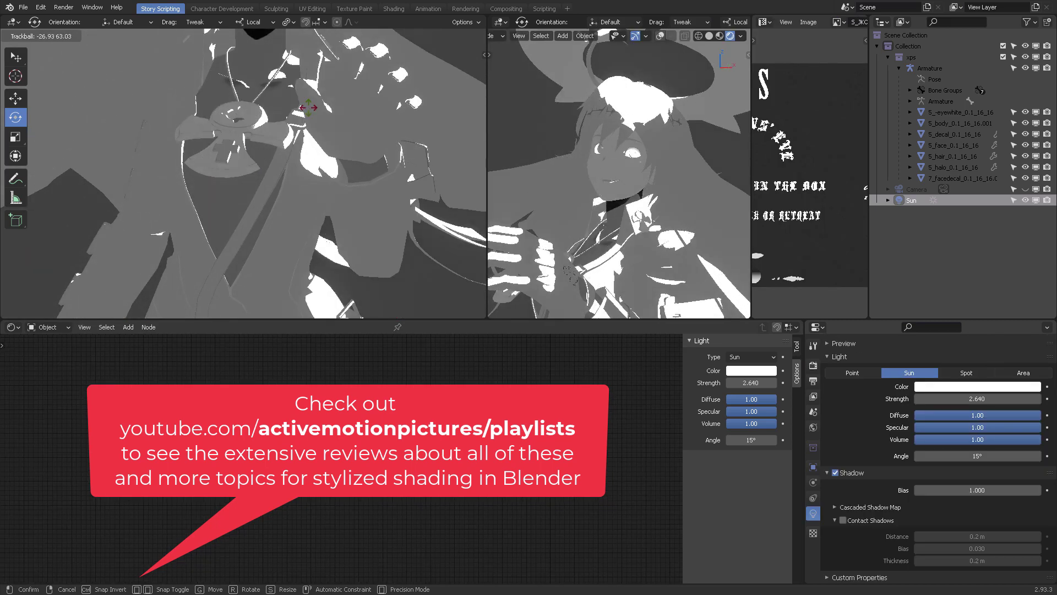
Step: Trackball-rotate the Sun light to relight the character and inspect the threshold shading on the collar bow
left_click(312, 149)
scroll(263, 133, "up", 6)
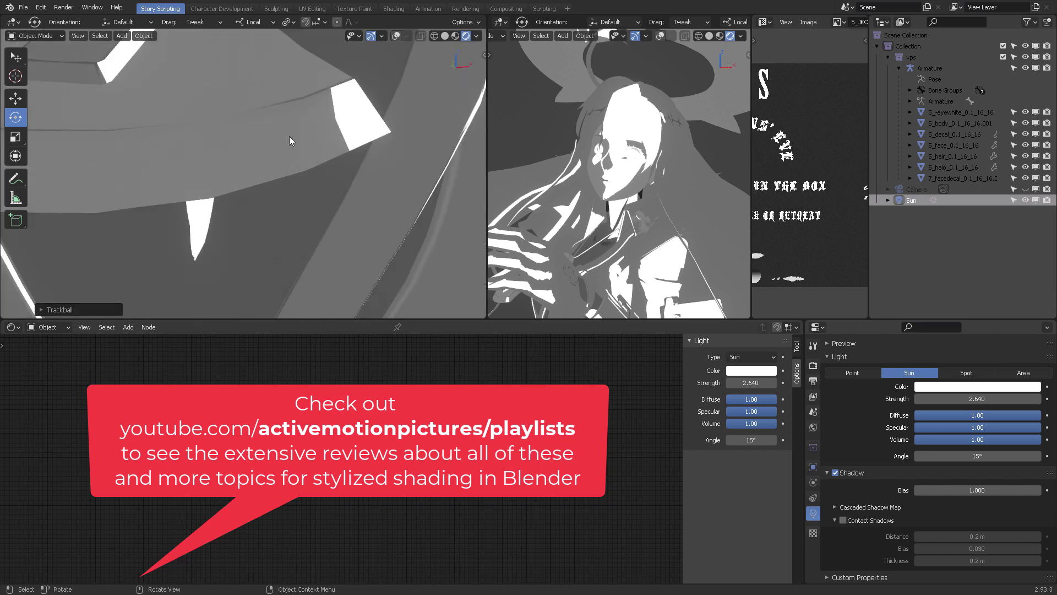
scroll(263, 133, "down", 3)
middle_click_drag(263, 134, 259, 158, "shift")
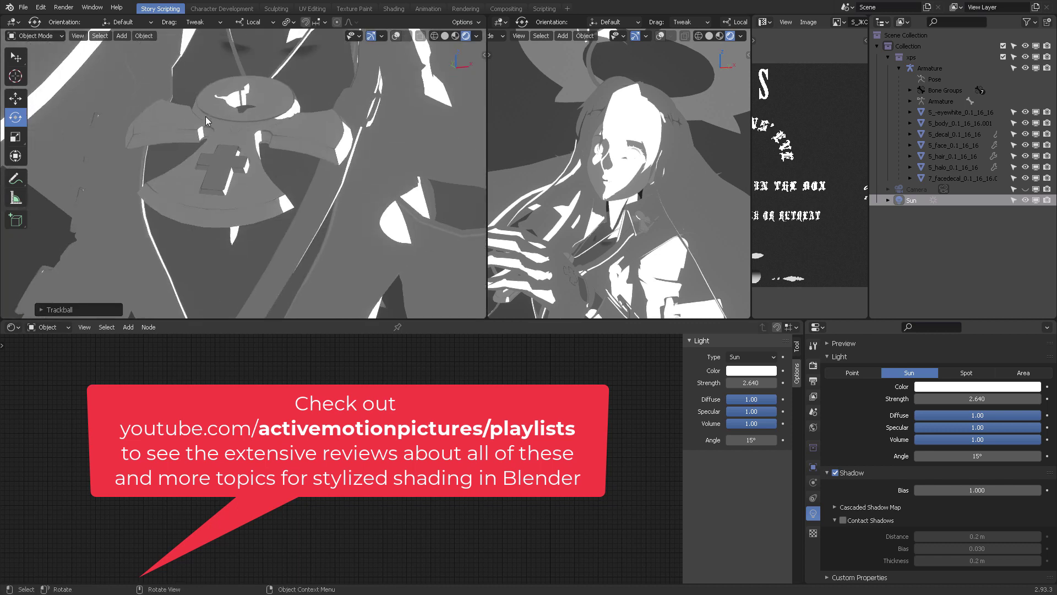
scroll(247, 153, "down", 6)
middle_click_drag(247, 153, 261, 174, "shift")
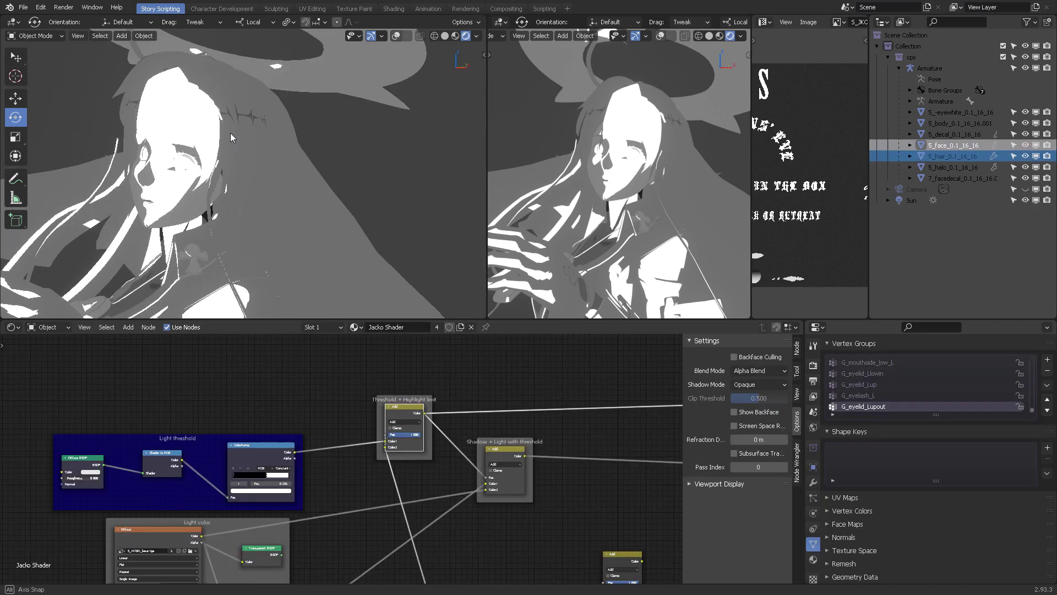
Step: Examine the light and shadow shapes on the character's face and hair from several angles
middle_click_drag(230, 134, 246, 127)
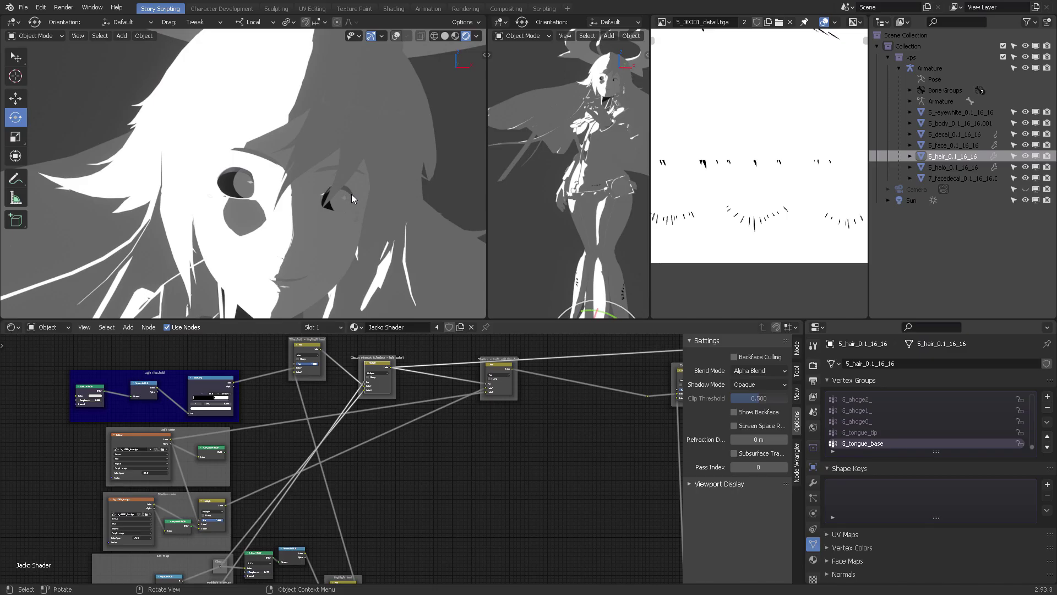
scroll(351, 193, "down", 5)
middle_click_drag(352, 203, 355, 167)
scroll(388, 150, "up", 2)
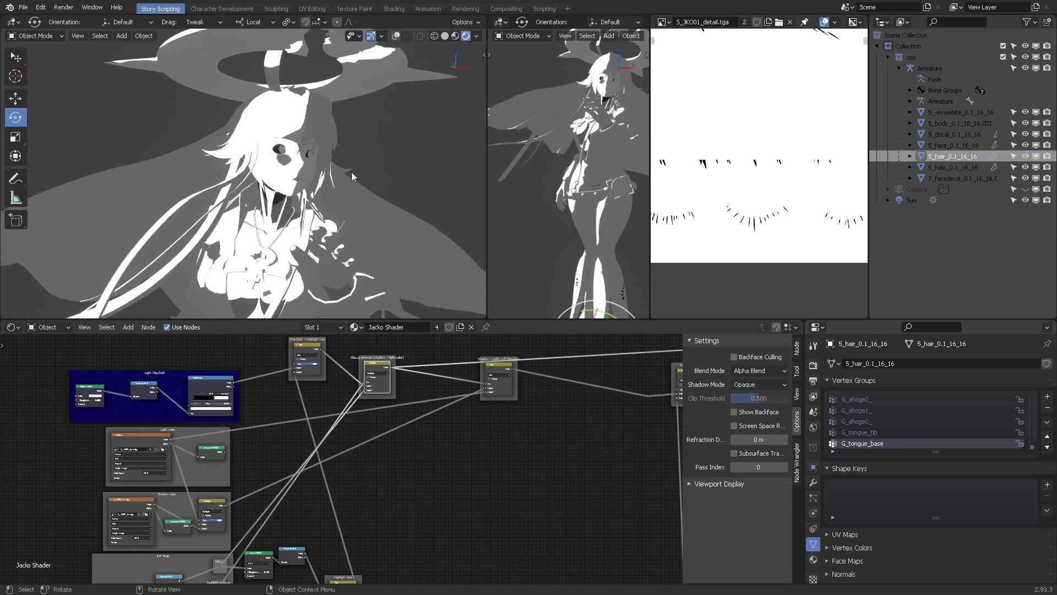
scroll(355, 167, "up", 3)
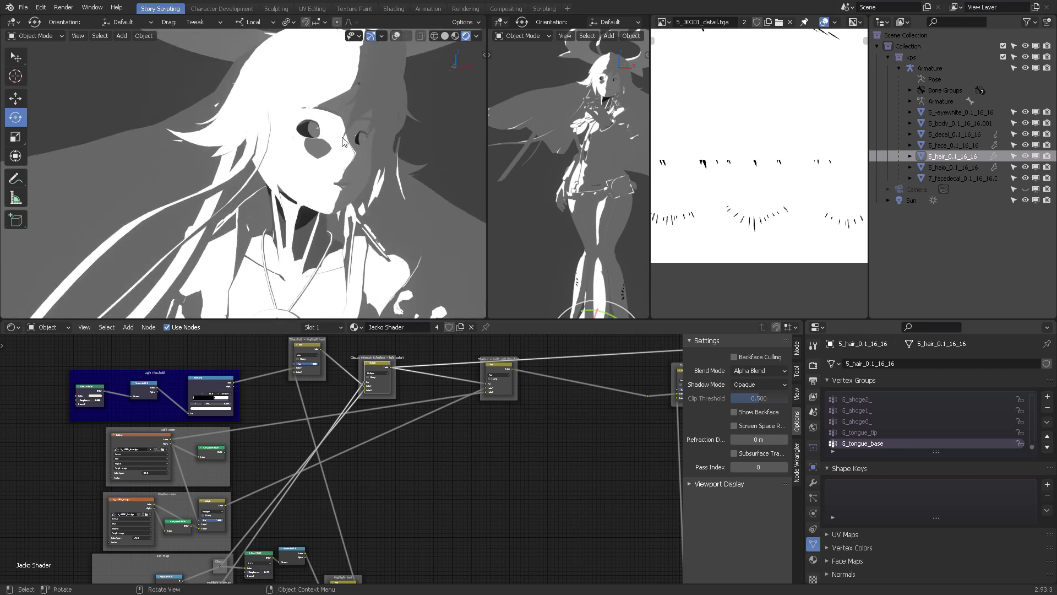
scroll(344, 141, "up", 2)
middle_click_drag(427, 392, 368, 404)
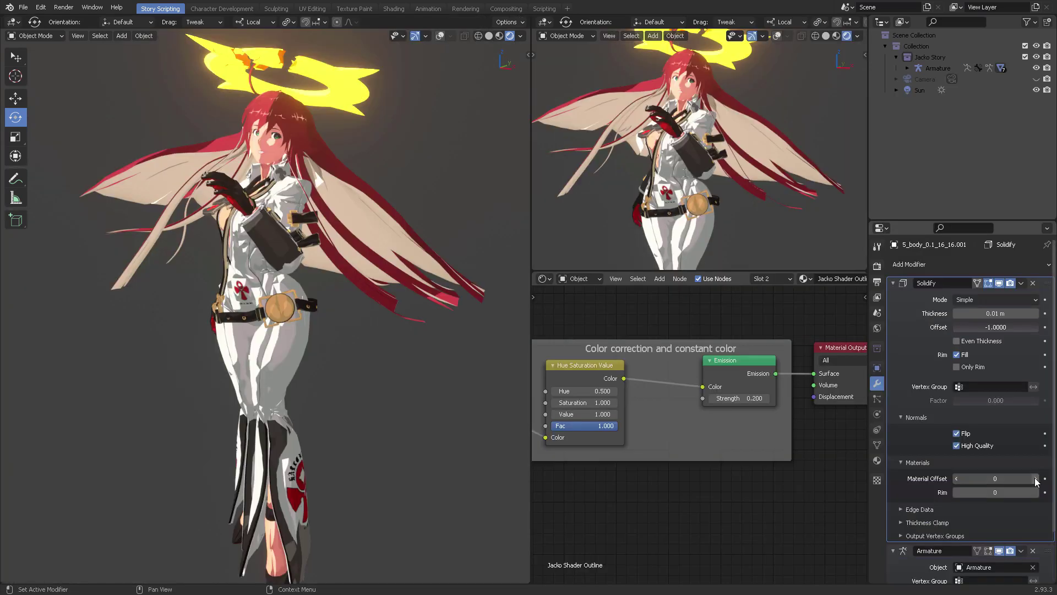
Step: Set the Material Offset of the body's Solidify modifier to 1
left_click(1035, 479)
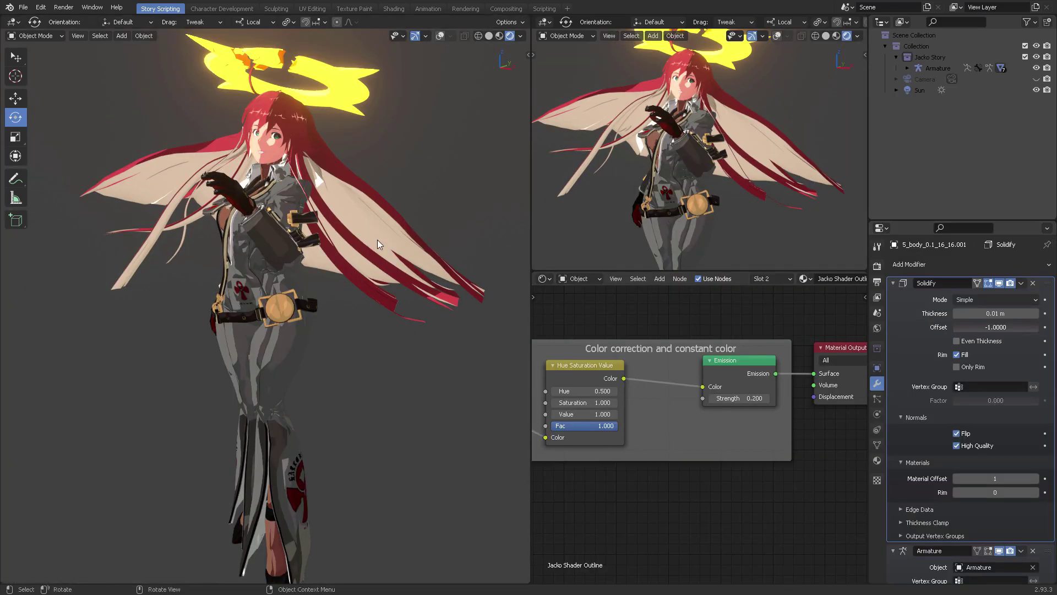
middle_click_drag(348, 230, 442, 227)
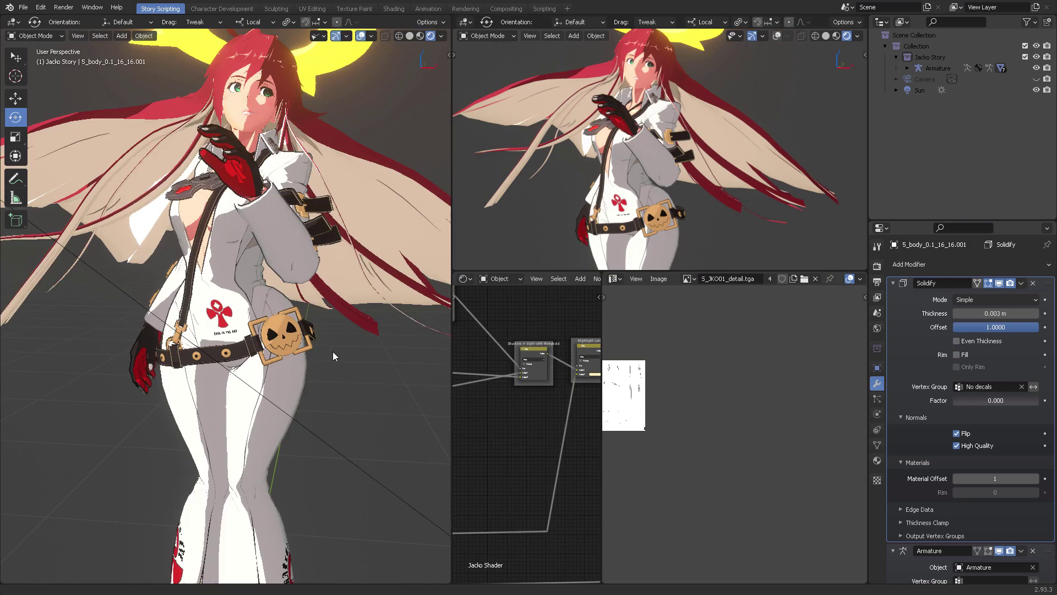
Step: Set the thickness of the body's Solidify outline to 0.001 m
middle_click_drag(332, 351, 340, 386, "shift")
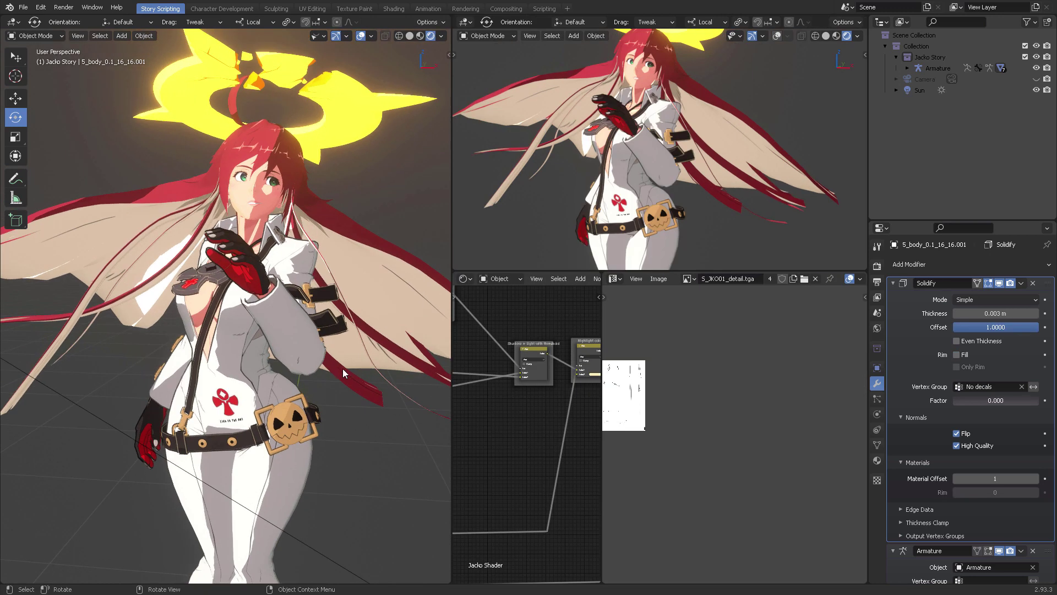
scroll(305, 319, "up", 3)
middle_click_drag(305, 319, 323, 365, "shift")
scroll(325, 365, "down", 2)
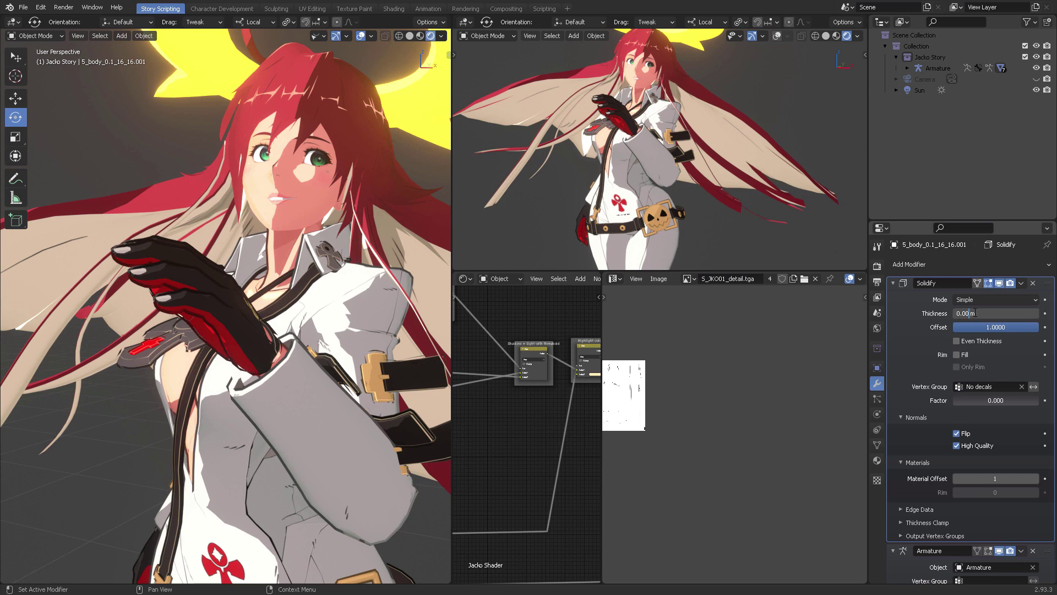
type("1")
key("Return")
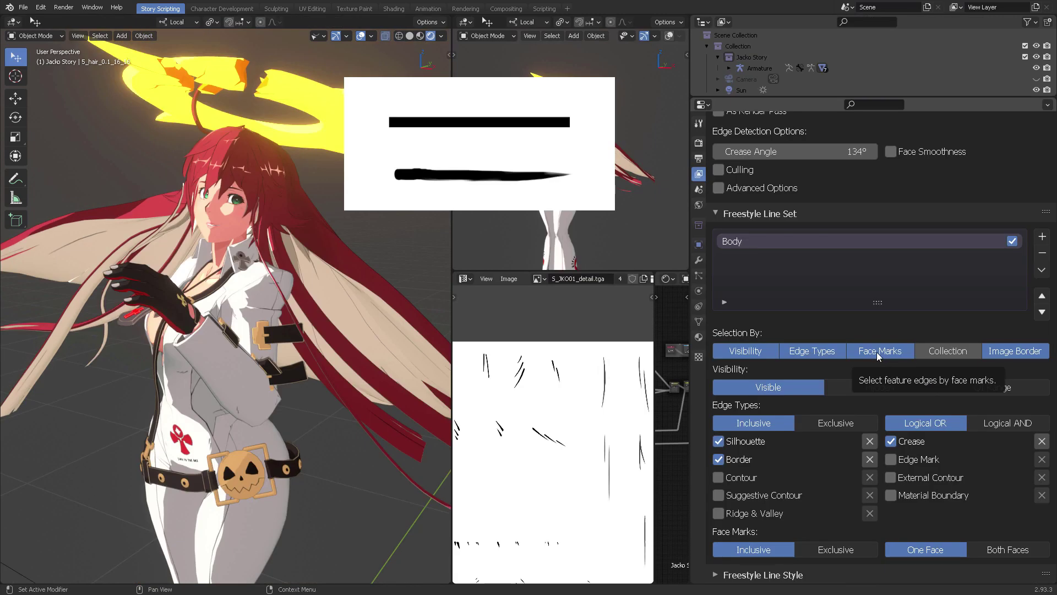
Step: Add an Along Stroke thickness modifier to the Body line set's line style and change its mapping to Curve
scroll(878, 356, "up", 2)
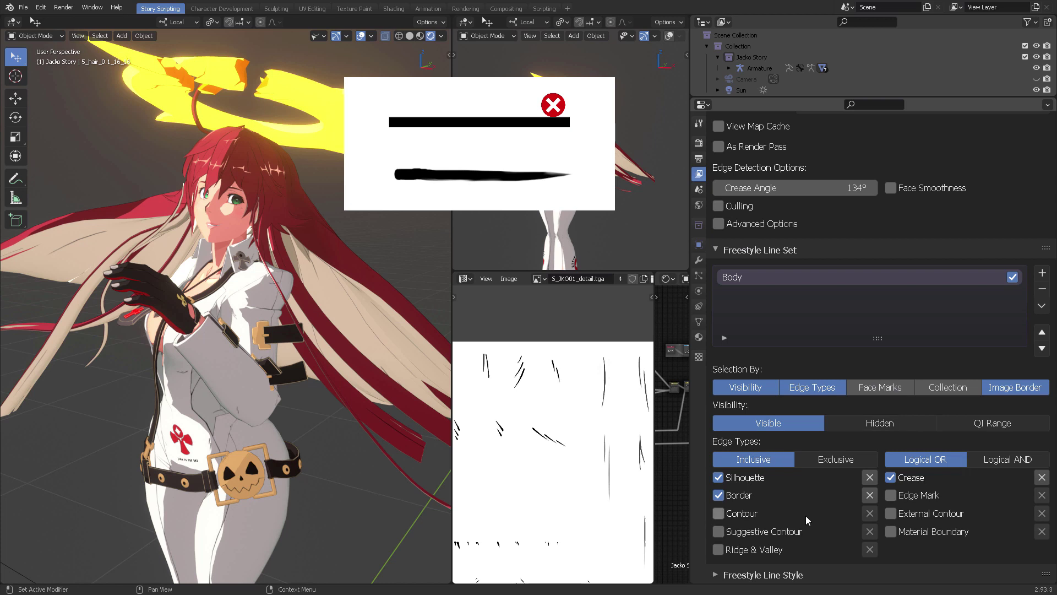
scroll(881, 396, "down", 20)
left_click(895, 274)
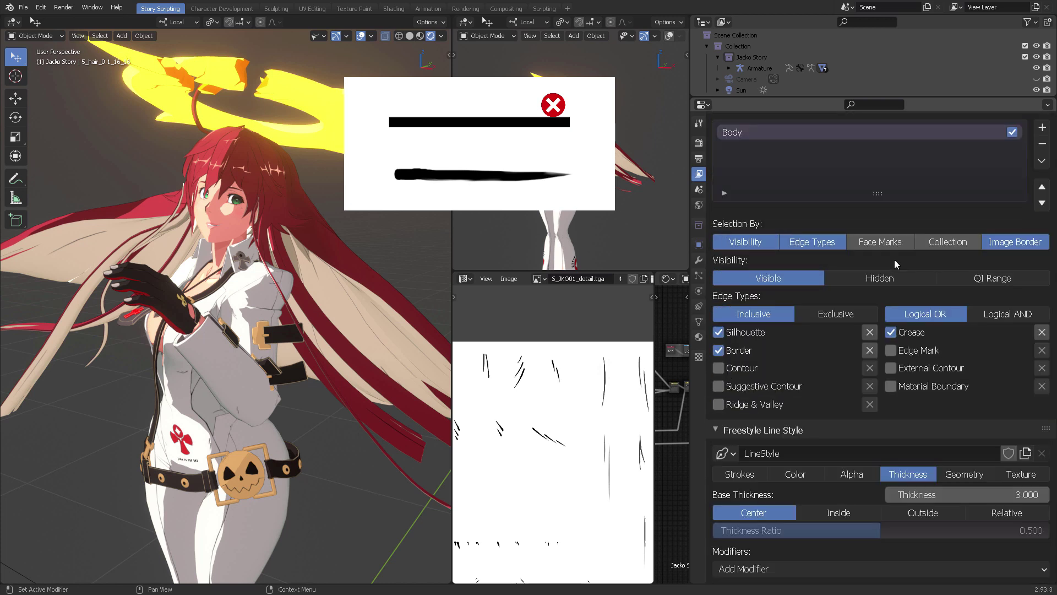
left_click(782, 567)
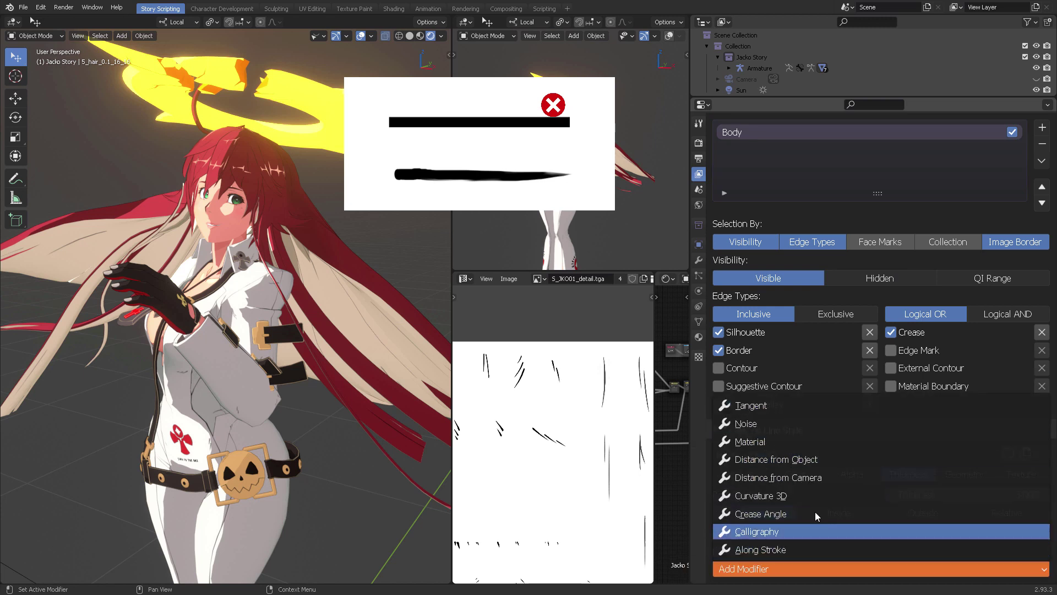
left_click(772, 550)
scroll(770, 543, "down", 5)
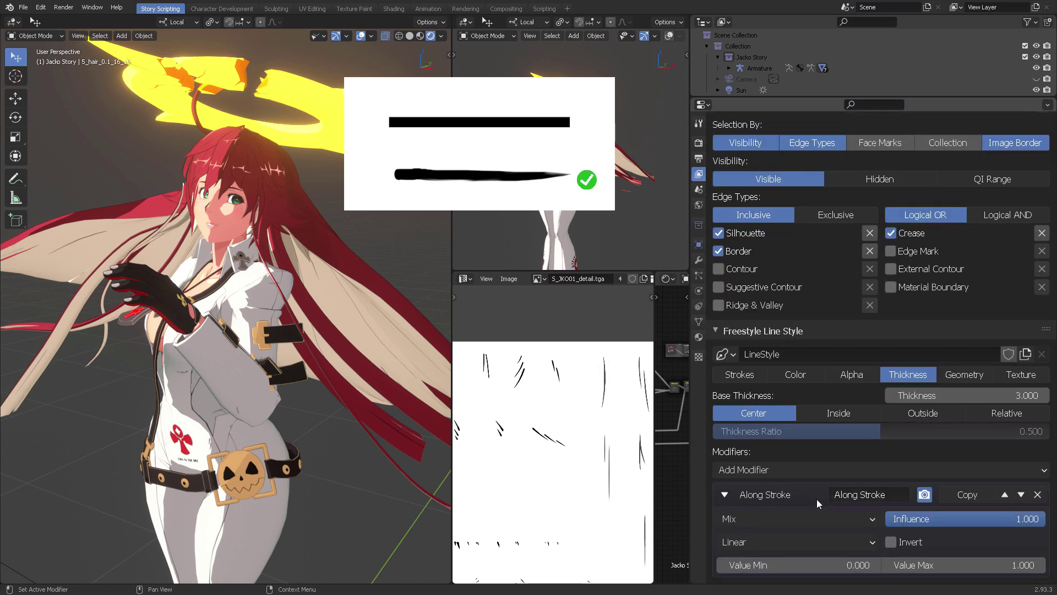
left_click(787, 544)
left_click(790, 505)
scroll(870, 503, "down", 6)
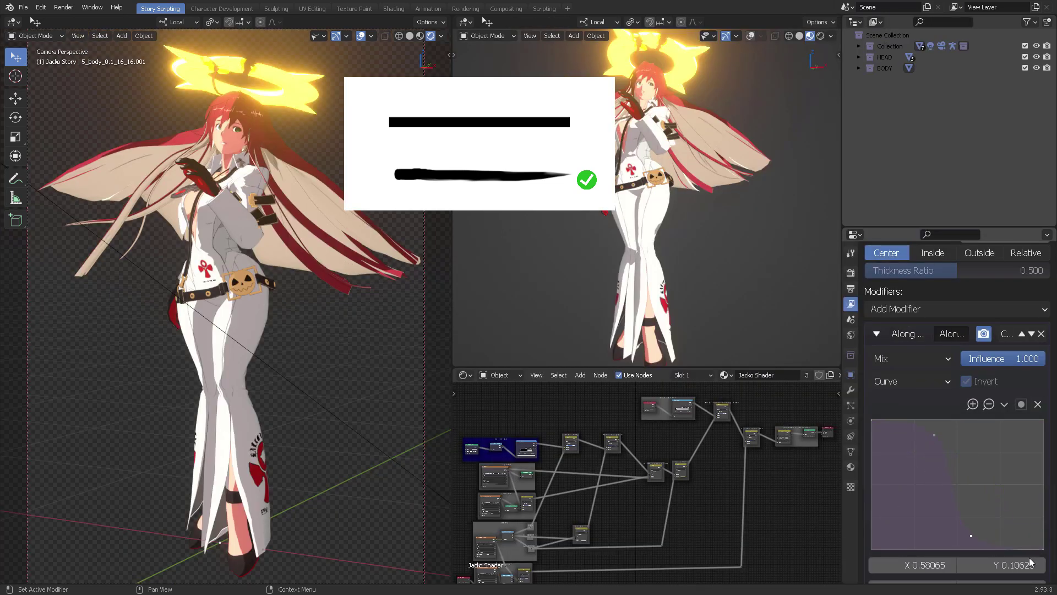
Step: Restrict the Body Freestyle line set to the BODY collection and render the image
scroll(943, 337, "up", 10)
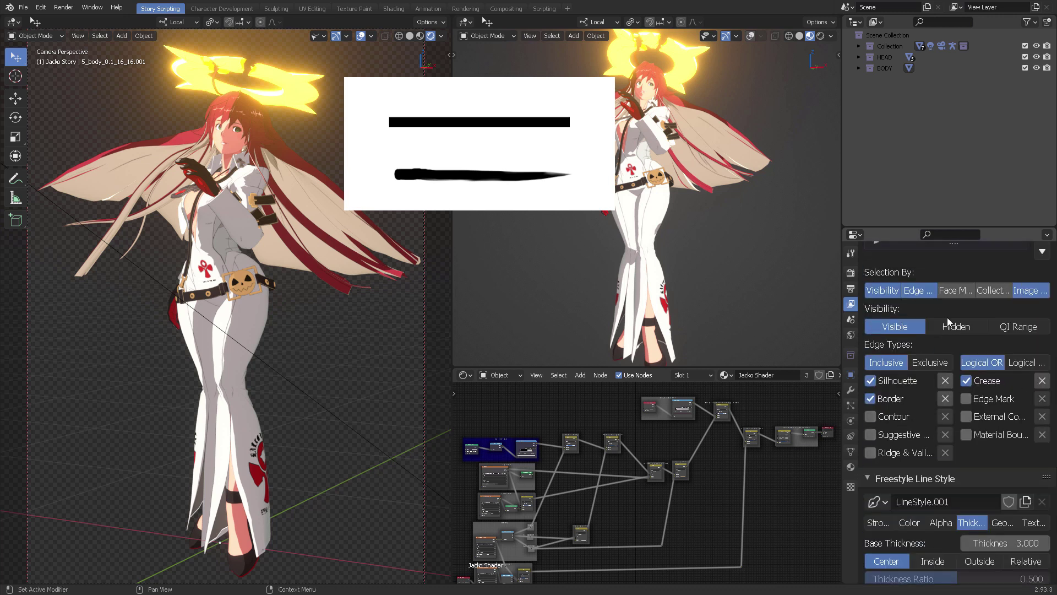
scroll(953, 314, "up", 5)
left_click(997, 380)
scroll(886, 448, "down", 8)
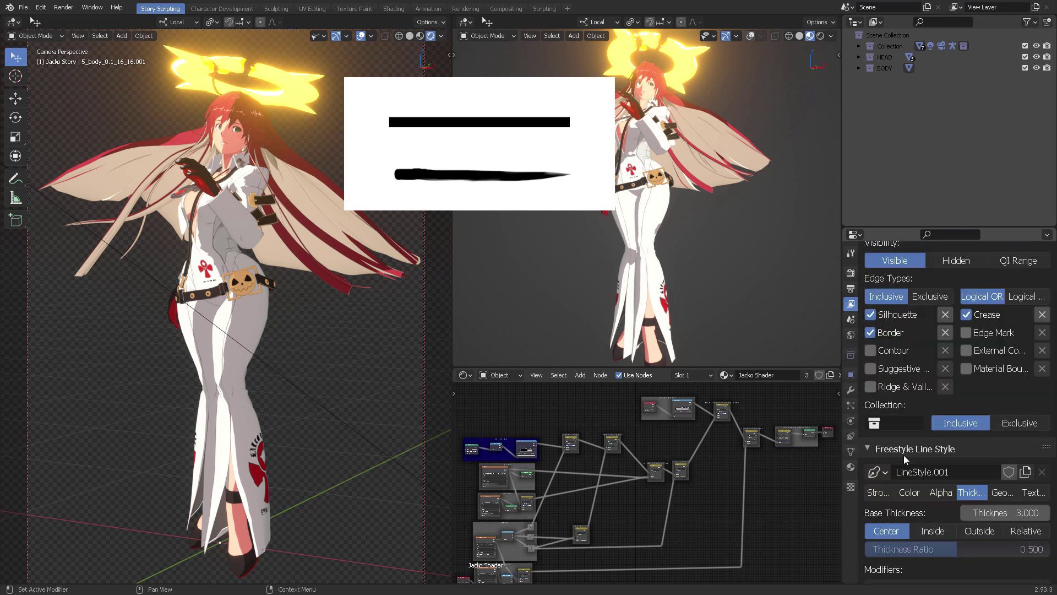
left_click(893, 423)
left_click(903, 250)
key("F12")
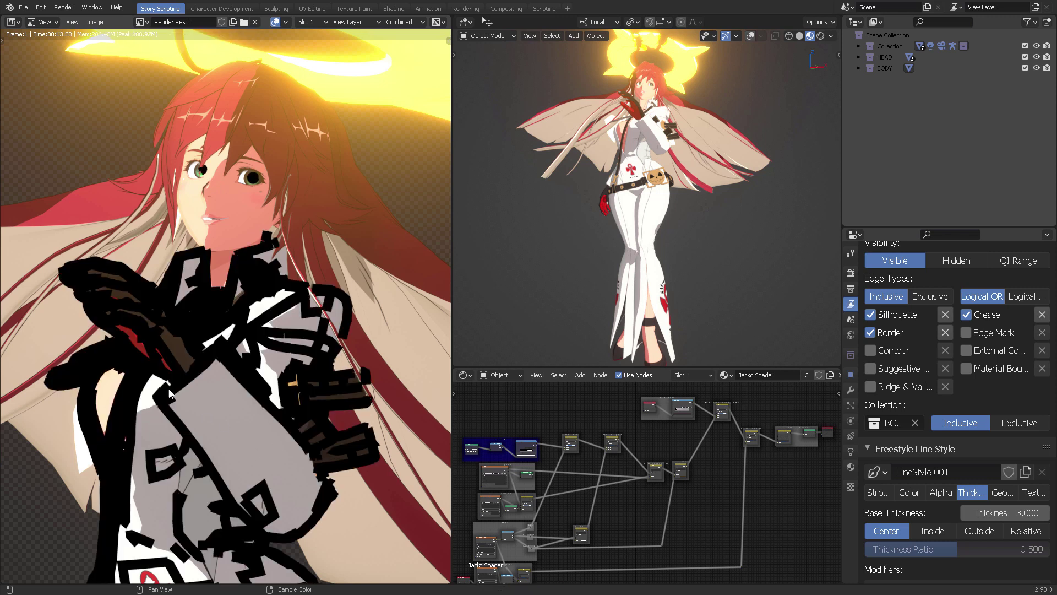
Step: Enable the advanced edge detection options in the Freestyle settings
scroll(361, 315, "up", 2)
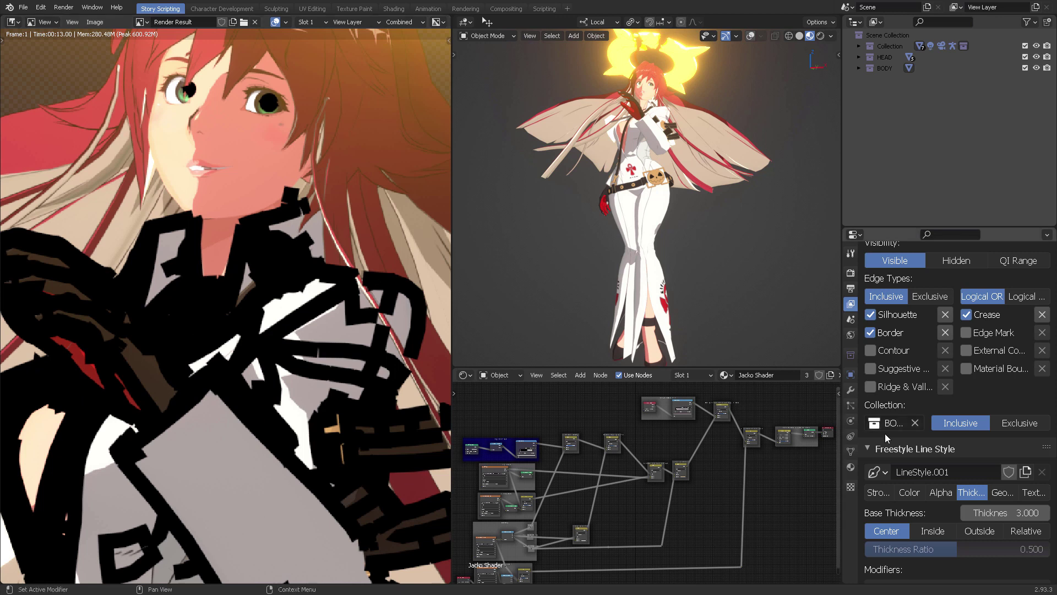
scroll(935, 487, "down", 2)
scroll(968, 468, "up", 20)
scroll(969, 465, "down", 8)
scroll(969, 418, "up", 2)
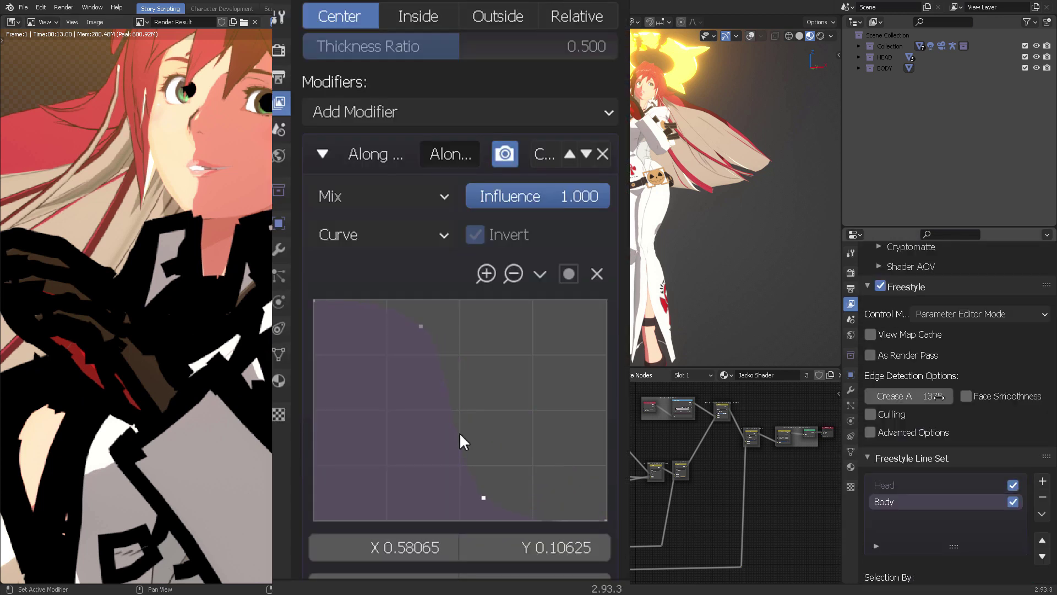
left_click(870, 432)
left_click(1019, 449)
key("Return")
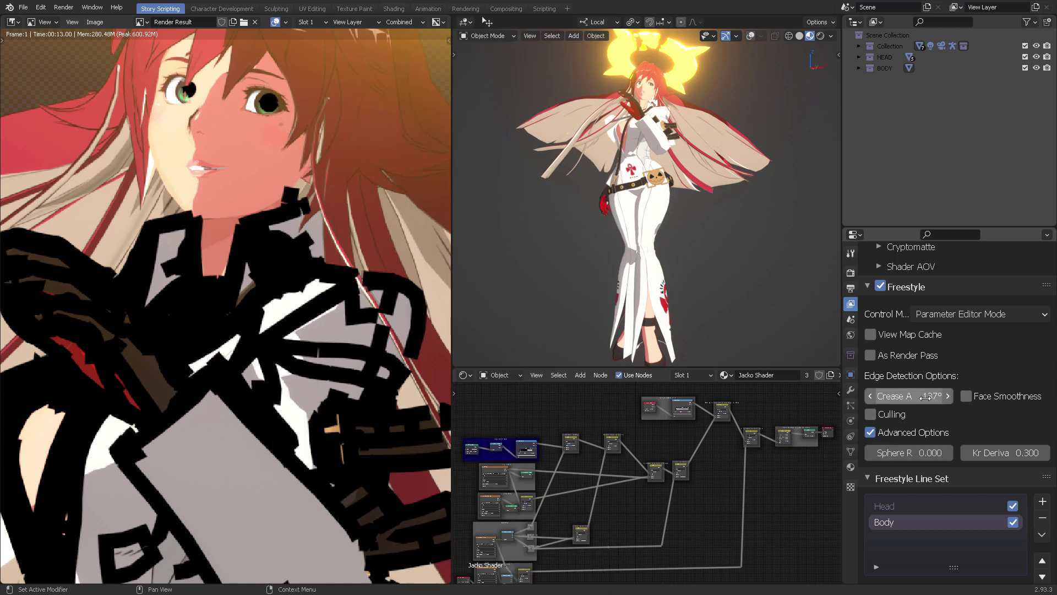
Step: Set the Freestyle crease angle to 35°
left_click(919, 397)
type("15")
key("Return")
left_click(908, 396)
type("35")
key("Return")
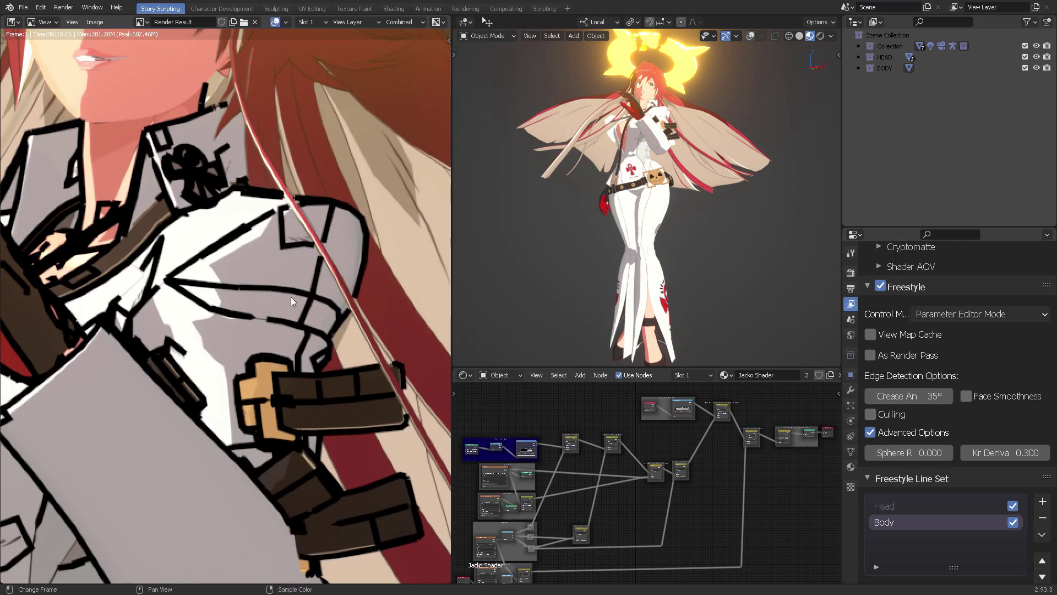
Step: Examine the rendered outlines on the sleeve, torso and legs, and render the image again
middle_click_drag(276, 283, 308, 283)
scroll(262, 148, "up", 5)
scroll(333, 130, "down", 6)
mouse_move(229, 474)
middle_mouse_down()
mouse_move(309, 306)
mouse_move(320, 212)
middle_mouse_up()
mouse_move(322, 344)
middle_mouse_down()
mouse_move(292, 365)
mouse_move(318, 355)
middle_mouse_up()
scroll(317, 356, "down", 3)
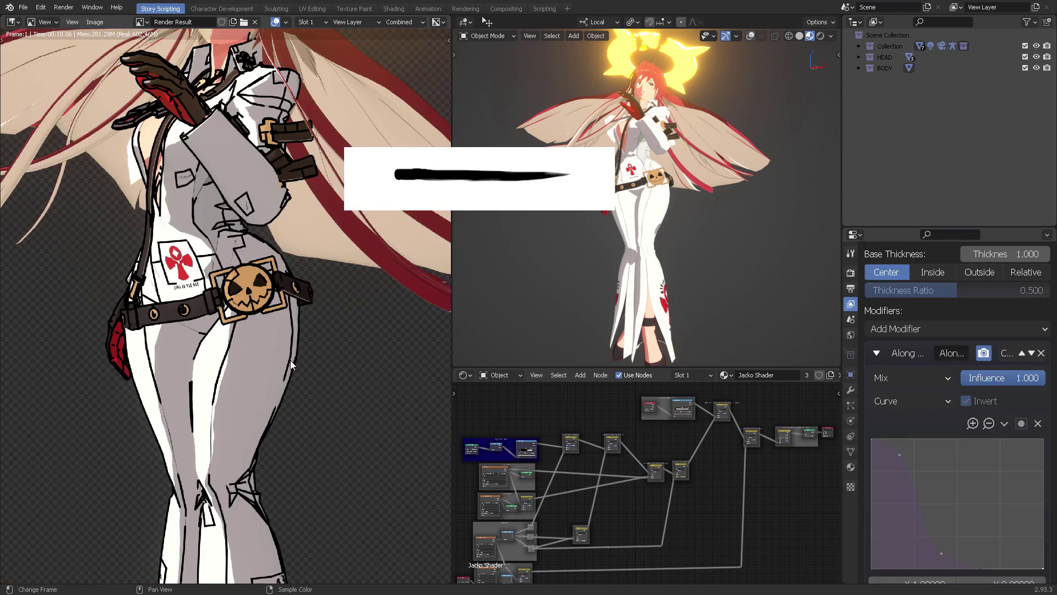
key("F12")
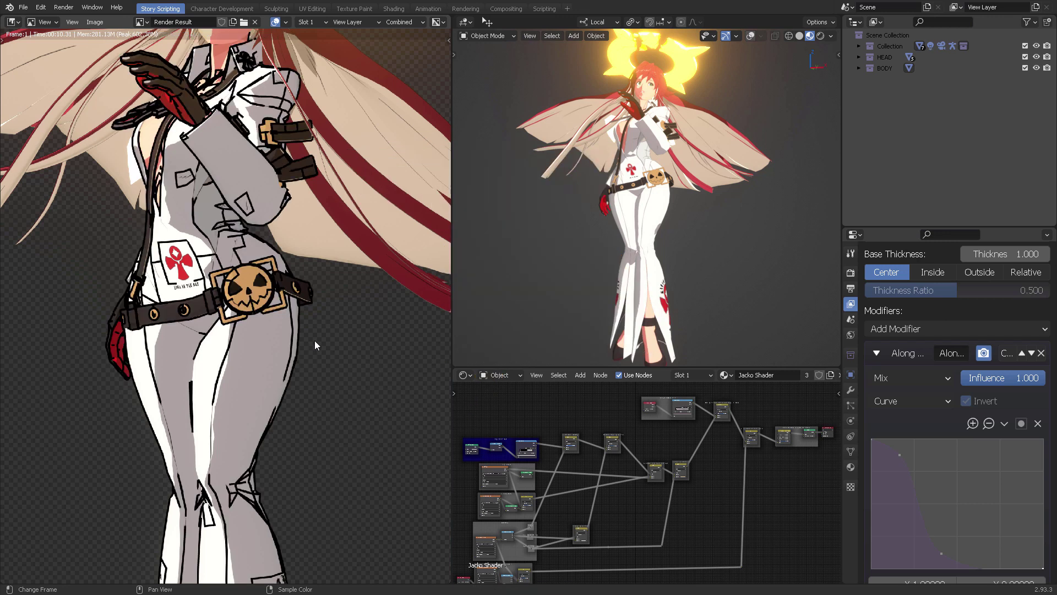
Step: Inspect the outline along the hip and thigh, lower the thickness curve's upper control point, and re-render
scroll(316, 355, "up", 6)
middle_click_drag(243, 444, 258, 368)
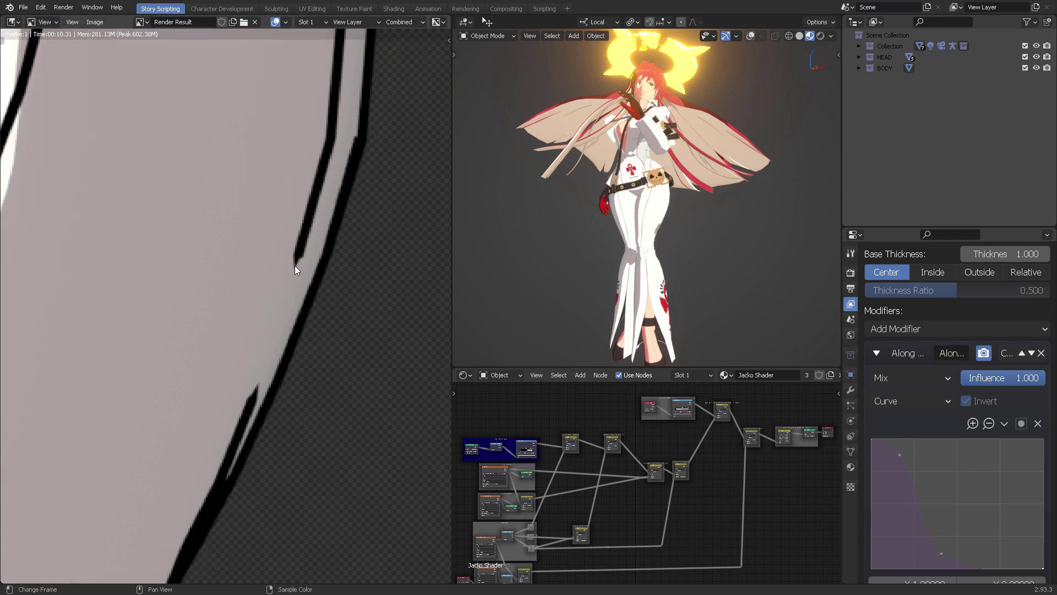
left_click_drag(899, 455, 901, 509)
key("F12")
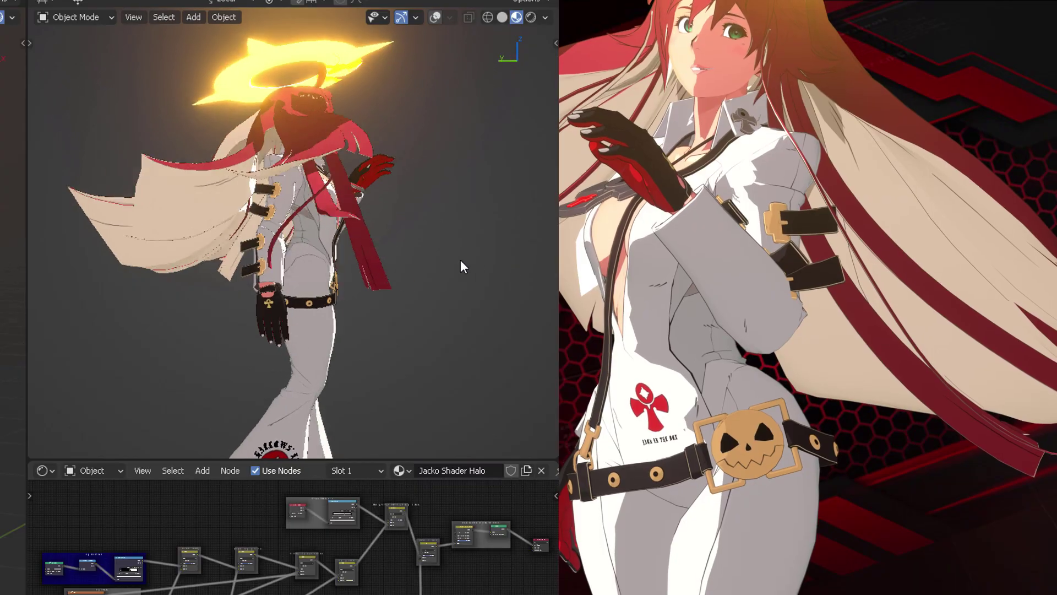
Step: Orbit to the character's front and switch the viewport to rendered shading
mouse_move(460, 261)
middle_mouse_down()
mouse_move(388, 254)
mouse_move(292, 274)
middle_mouse_up()
left_click(530, 18)
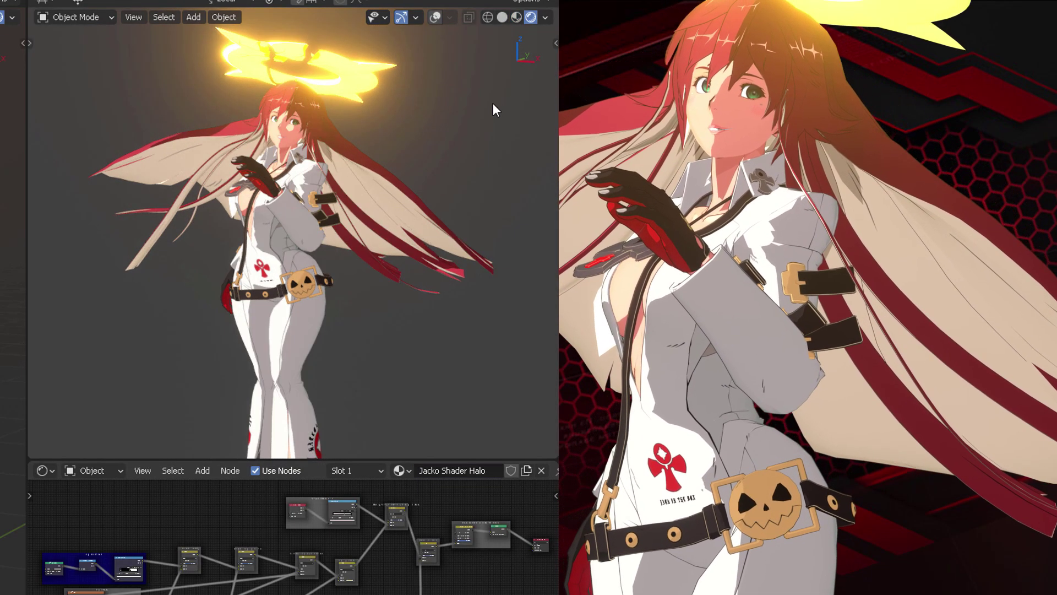